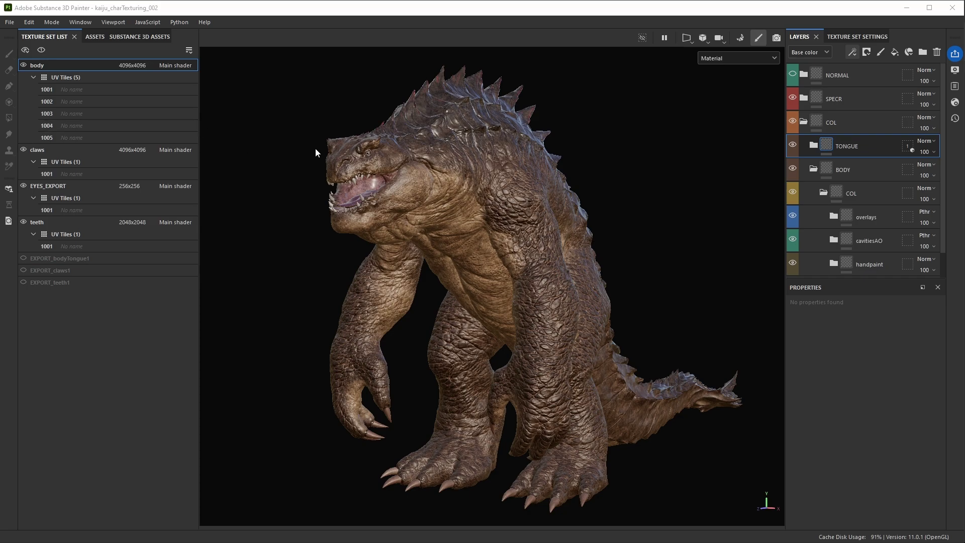
Orbit and zoom the view in on the kaiju's head and mouth
left_click_drag(306, 151, 506, 255, "alt")
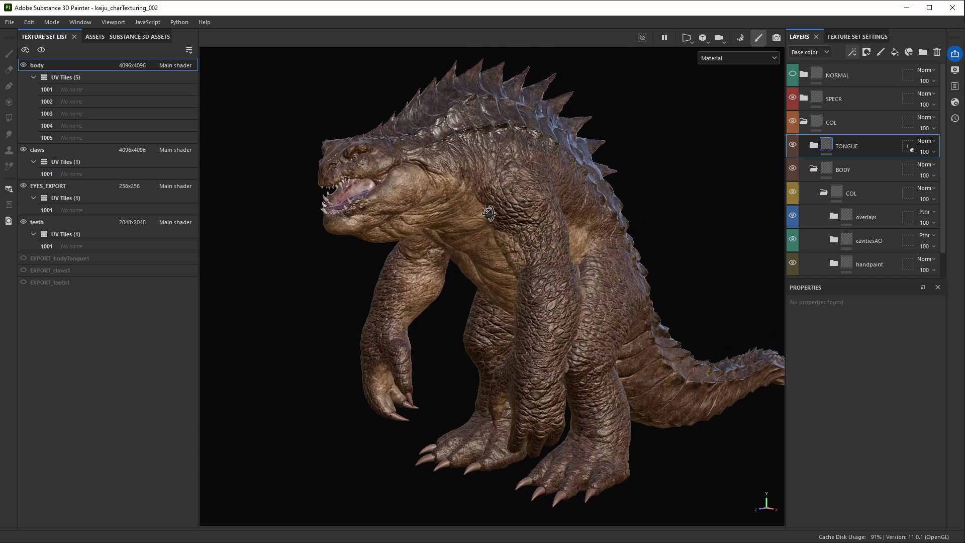
middle_click_drag(507, 254, 472, 248, "alt")
scroll(349, 219, "up", 2)
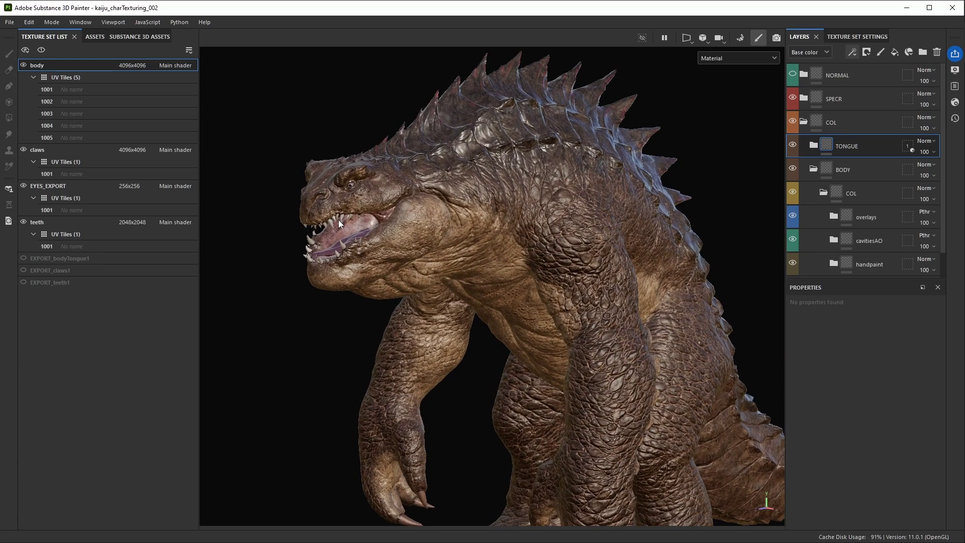
scroll(340, 219, "up", 4)
scroll(378, 245, "up", 2)
scroll(380, 247, "up", 2)
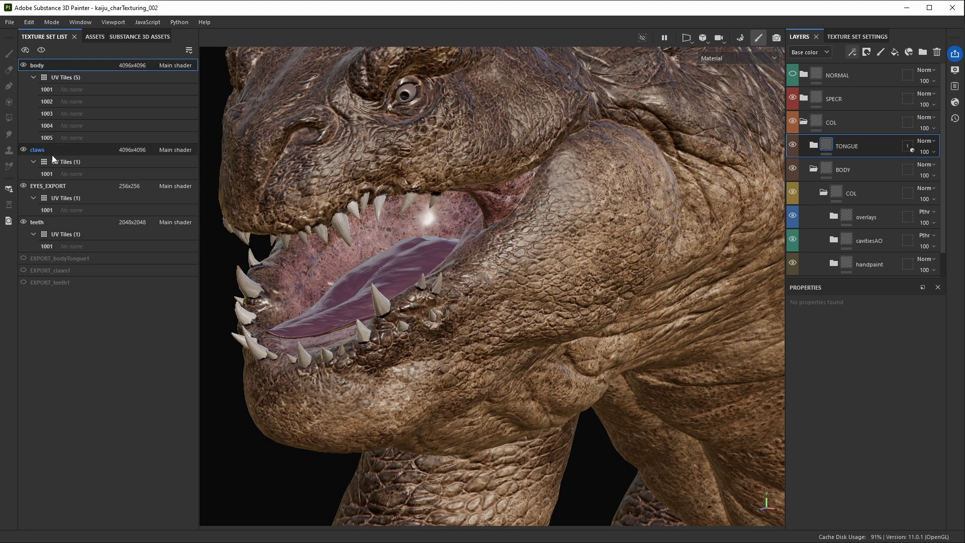
scroll(452, 286, "down", 3)
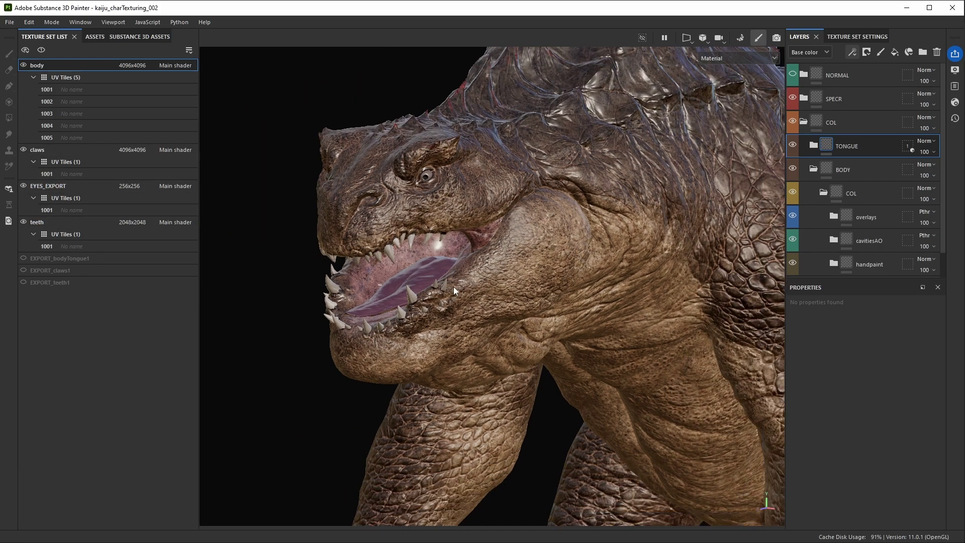
scroll(460, 299, "down", 3)
scroll(451, 272, "down", 2)
middle_click_drag(435, 233, 422, 228)
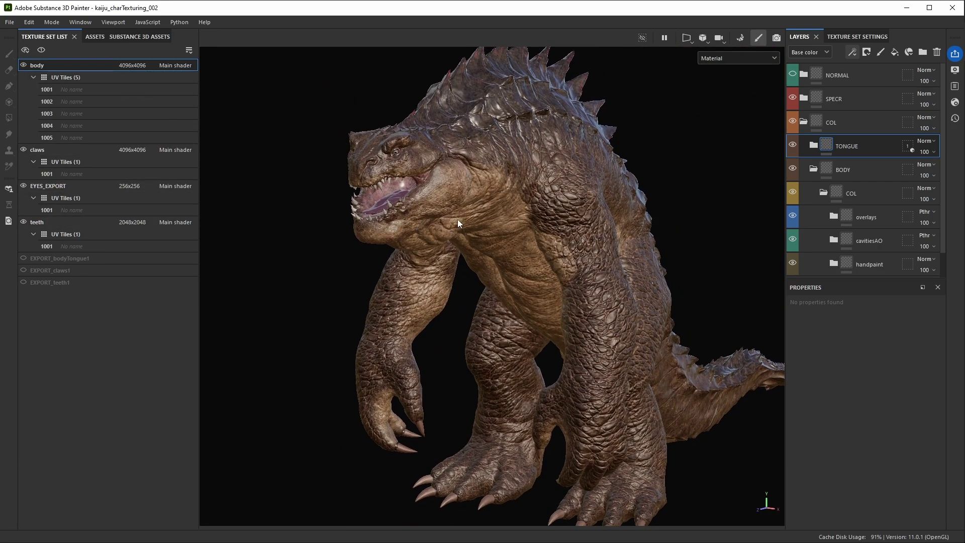
Toggle Solo on the body texture set on and off while framing the head close up
key("alt+q")
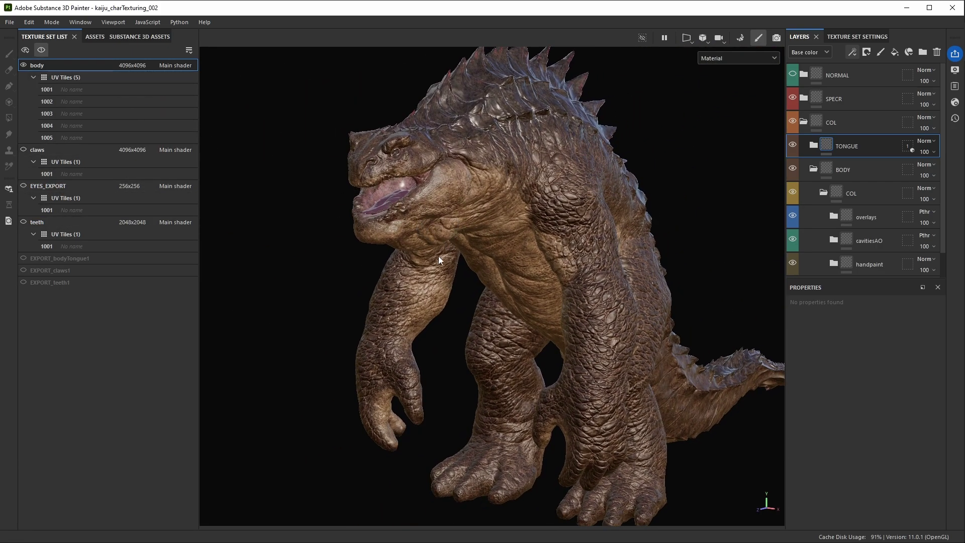
key("alt+q")
key("alt+q")
key("alt+q")
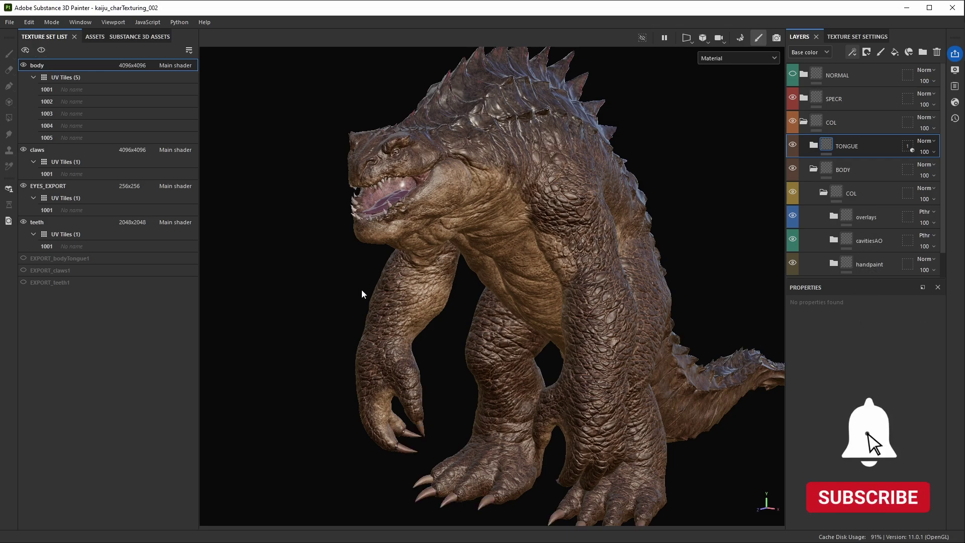
mouse_move(361, 288)
left_mouse_down("alt")
mouse_move(360, 269)
mouse_move(370, 291)
left_mouse_up("alt")
key("alt+q")
left_click_drag(508, 360, 343, 448, "alt")
scroll(344, 449, "up", 3)
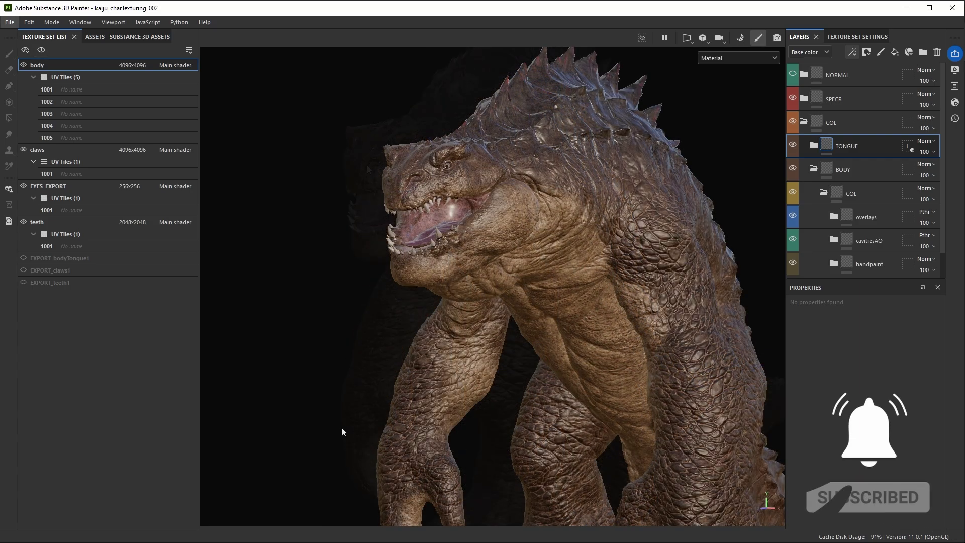
key("alt+q")
scroll(427, 223, "up", 5)
scroll(427, 223, "up", 5)
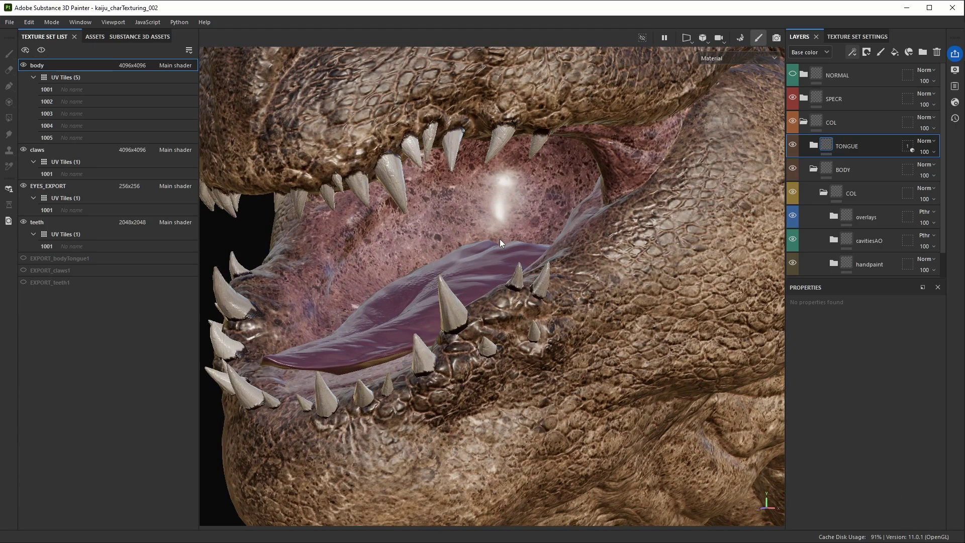
scroll(478, 251, "down", 2)
left_click_drag(438, 227, 455, 233, "alt")
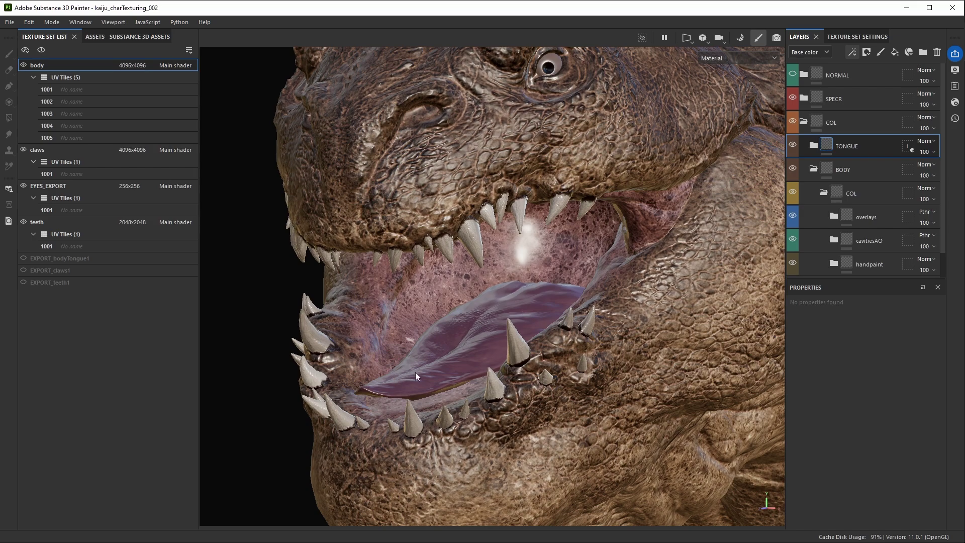
Solo the body to hide teeth and eyes, then orbit around the exposed tongue
key("alt+q")
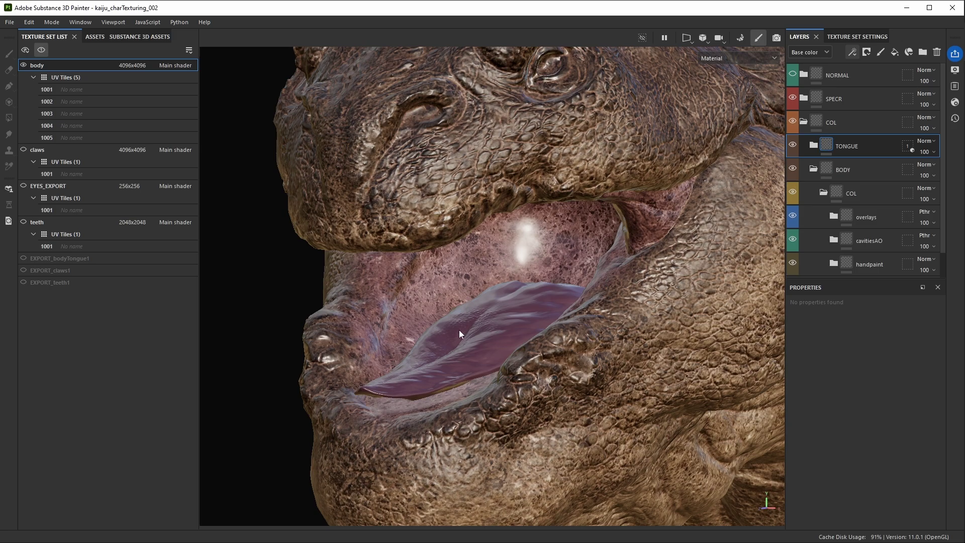
mouse_move(526, 331)
left_mouse_down("alt")
mouse_move(570, 312)
mouse_move(543, 330)
left_mouse_up("alt")
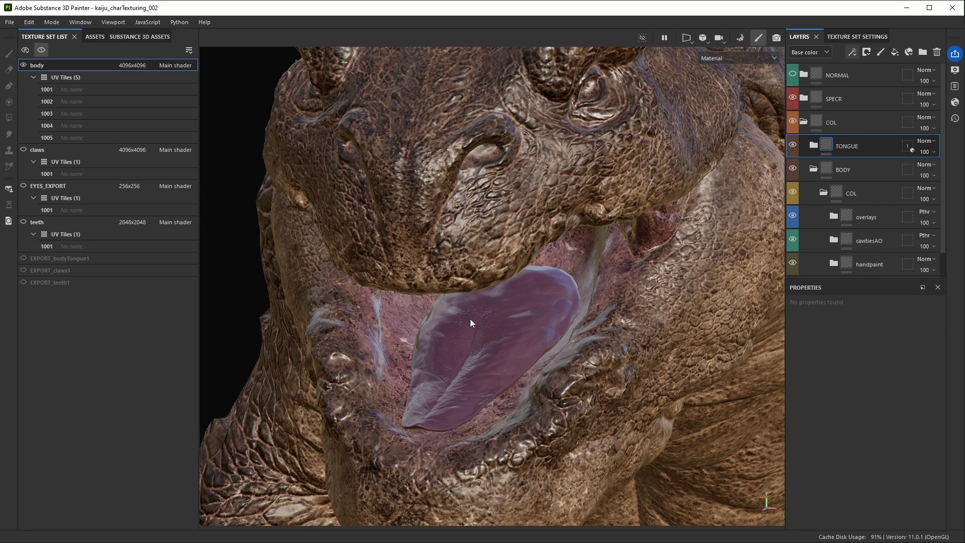
left_click_drag(468, 317, 459, 311, "alt")
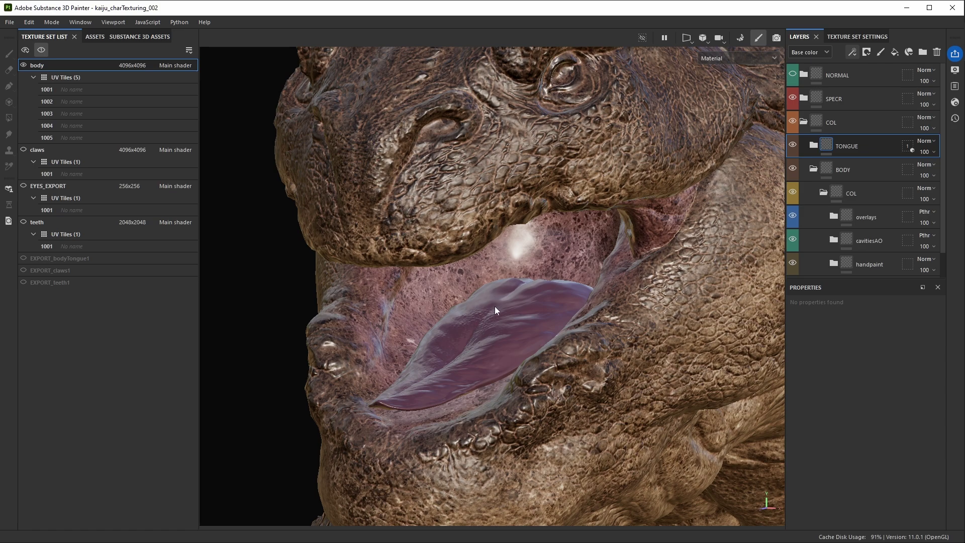
left_click_drag(495, 306, 511, 311, "alt")
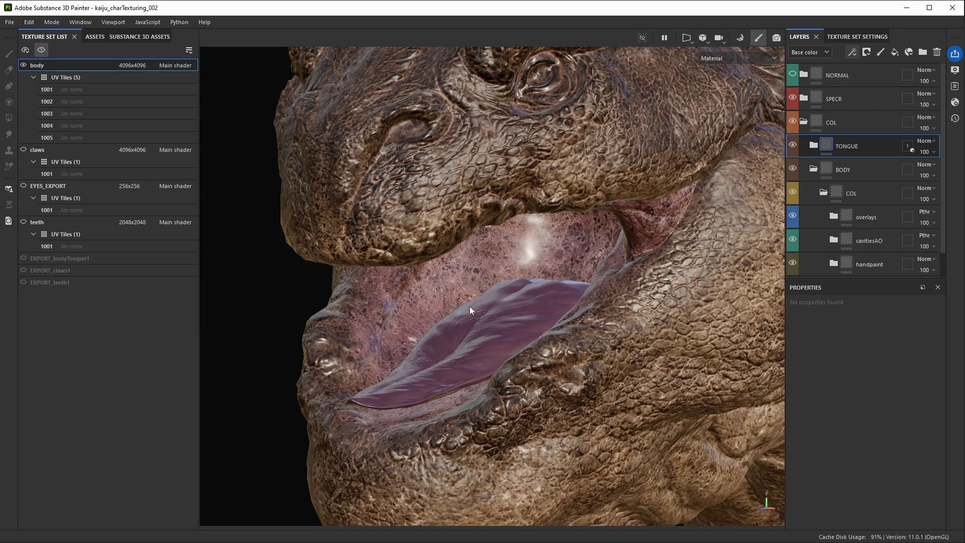
left_click_drag(469, 306, 477, 312, "alt")
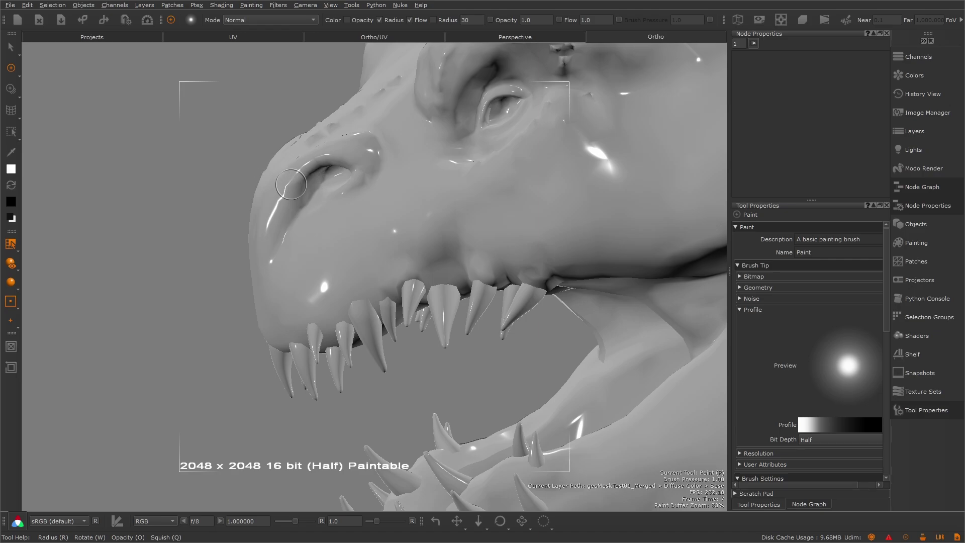
Try Select in Patch mode, then return to painting and tumble the head into view
key("s")
right_click(329, 176)
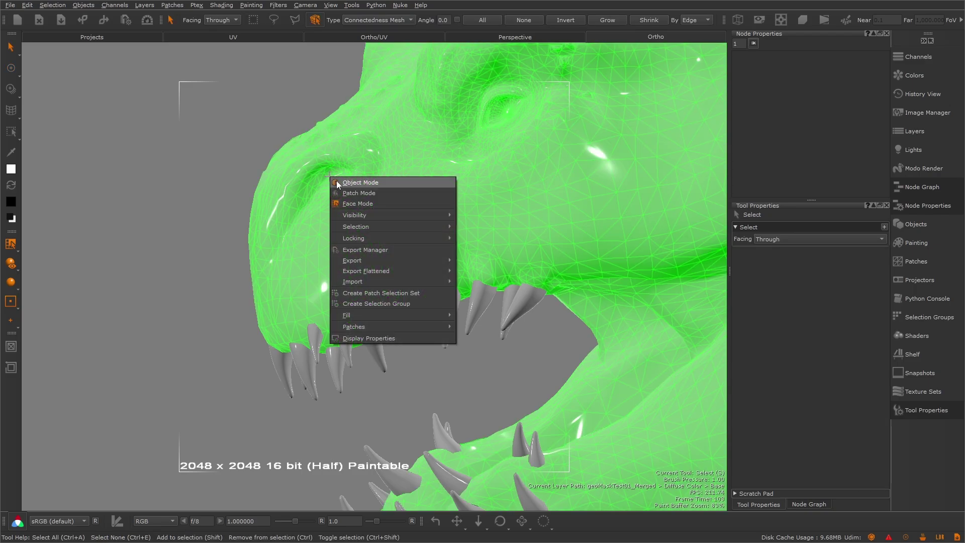
left_click(360, 191)
key("p")
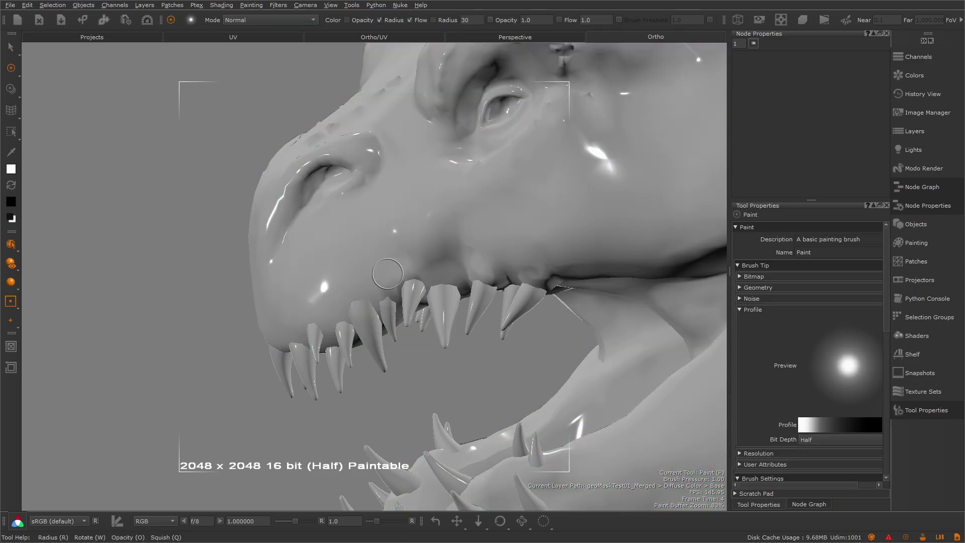
scroll(387, 267, "down", 3)
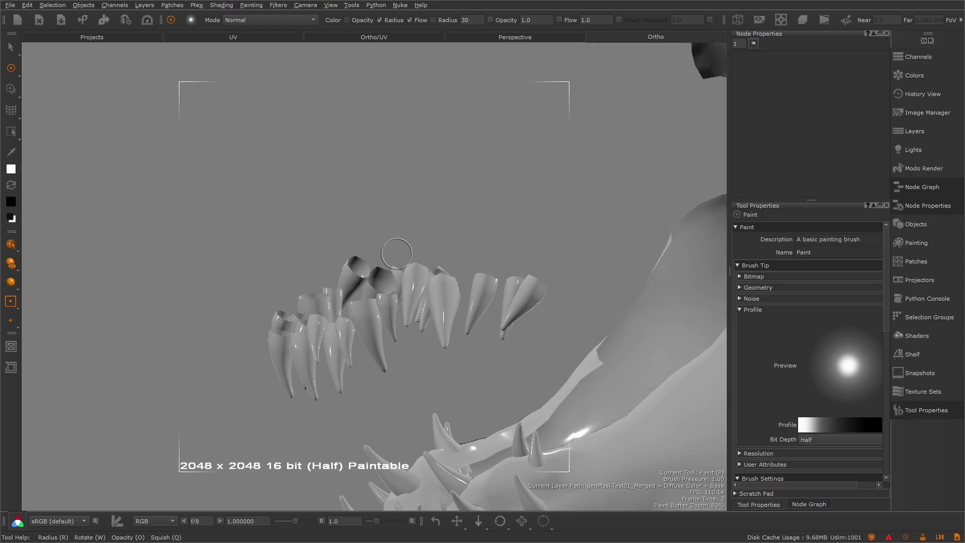
right_click_drag(442, 279, 267, 216, "alt")
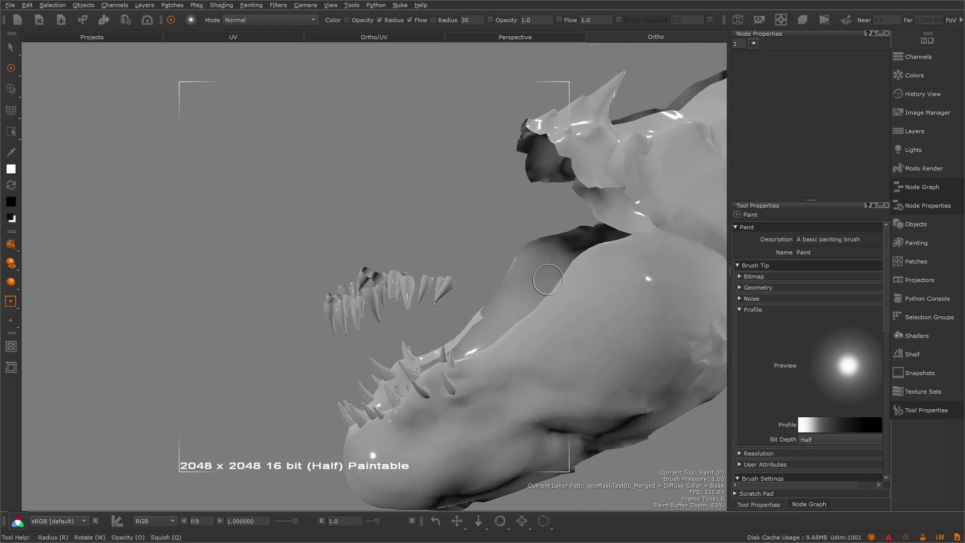
left_click_drag(496, 334, 584, 299, "alt")
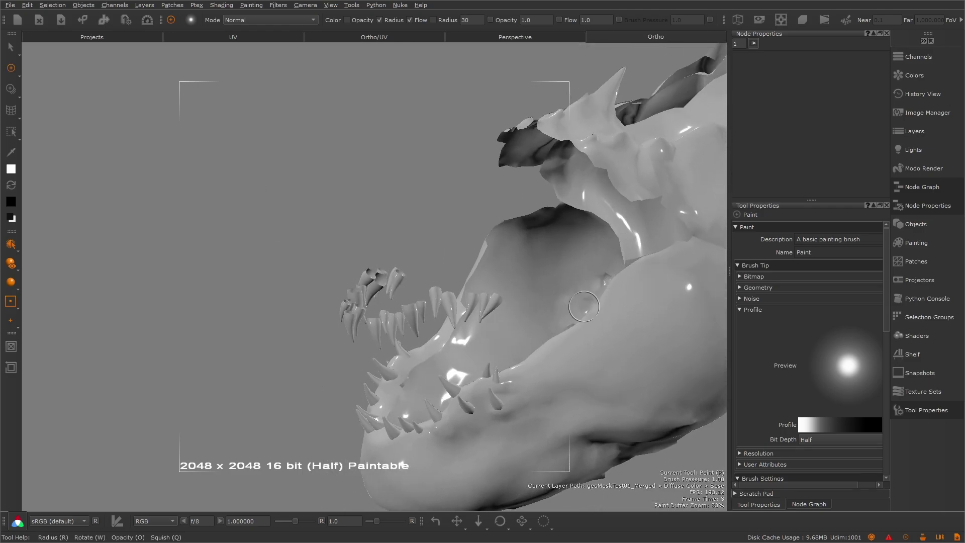
mouse_move(518, 375)
left_mouse_down("alt")
mouse_move(563, 236)
mouse_move(397, 311)
mouse_move(326, 210)
left_mouse_up("alt")
Lasso the snout faces in Face mode, hide them, undo, then show only the selection
right_click(326, 209)
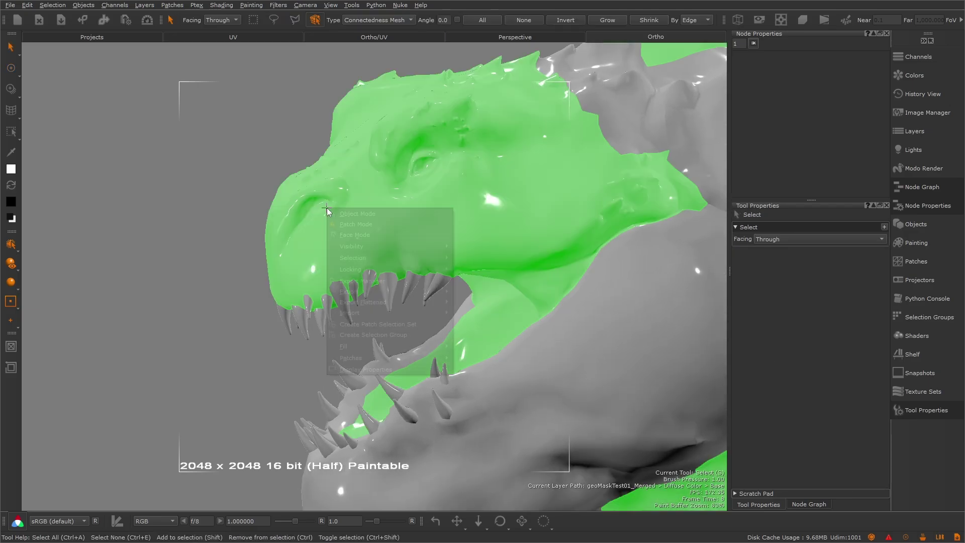
left_click(337, 237)
key("l")
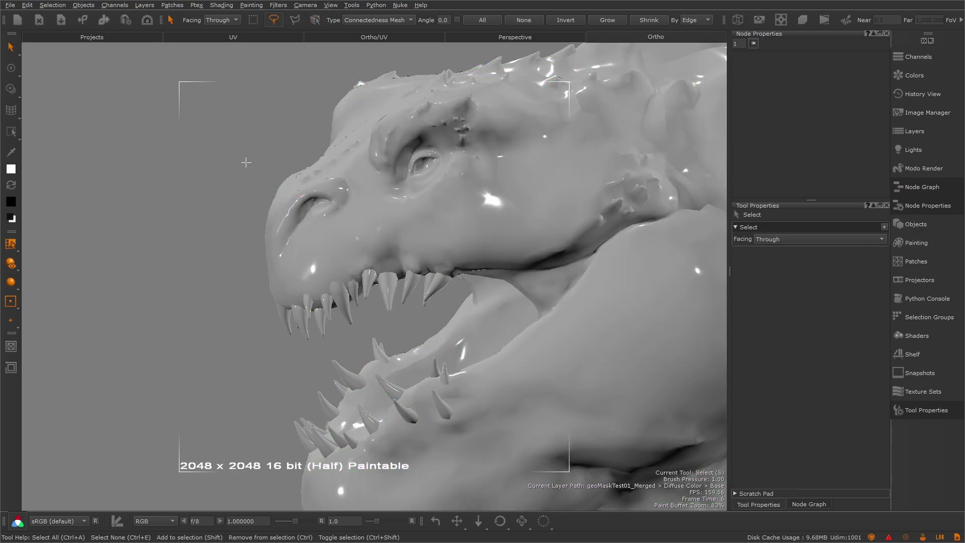
mouse_move(246, 162)
left_mouse_down()
mouse_move(235, 189)
mouse_move(268, 148)
left_mouse_up()
key("h")
key("p")
key("ctrl+z")
key("shift+h")
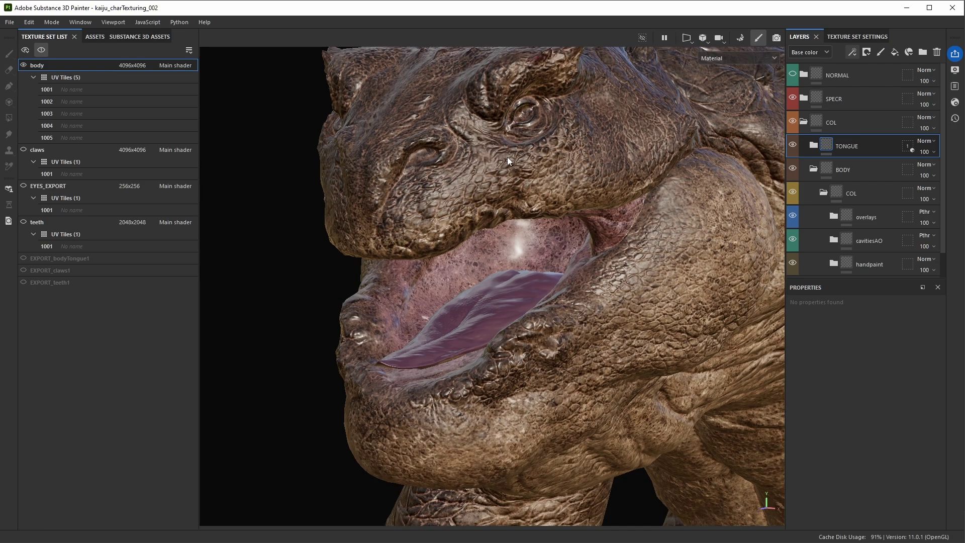
Orbit the white kaiju to show the spikes on top of its head
mouse_move(508, 156)
left_mouse_down("alt")
mouse_move(515, 196)
mouse_move(552, 230)
left_mouse_up("alt")
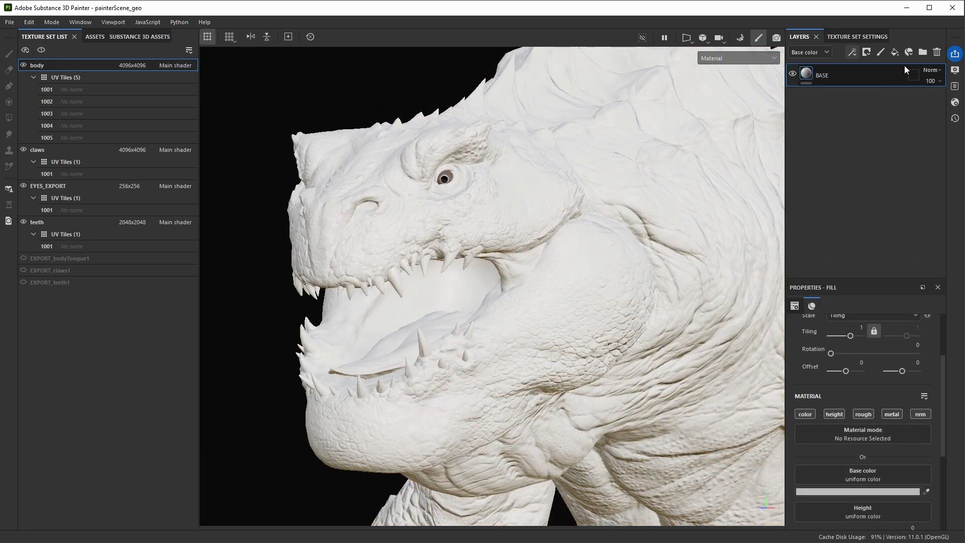
Add two folders named 'tongue' and 'body', tagging body yellow and tongue blue
left_click(923, 53)
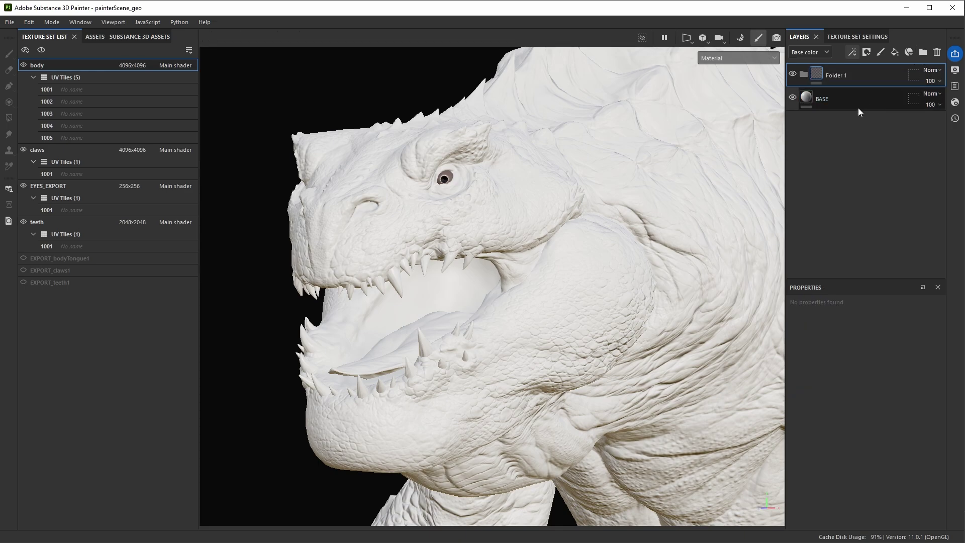
double_click(841, 98)
type("tonguy")
key("BackSpace")
key("BackSpace")
type("e")
key("Return")
key("shift+Tab")
type("body")
key("Return")
right_click(841, 76)
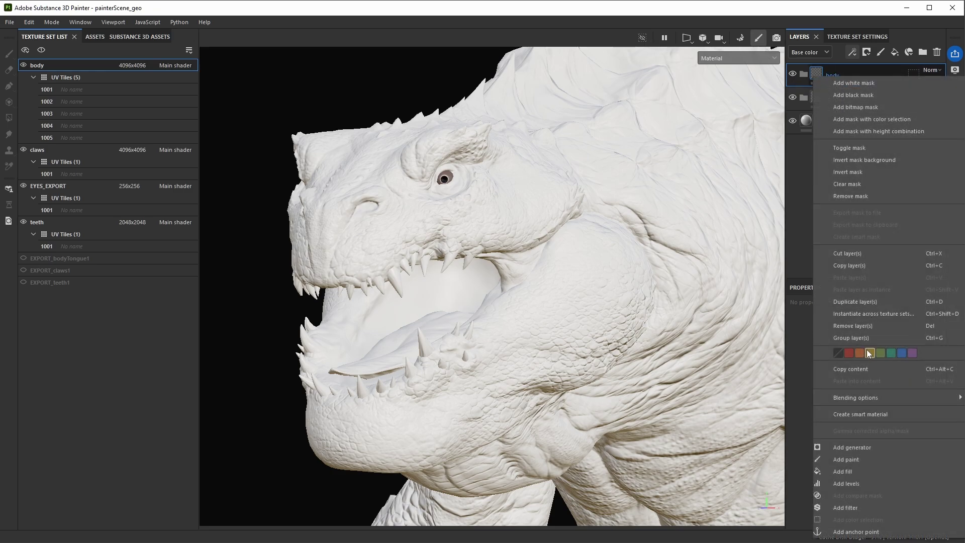
left_click(867, 349)
left_click(849, 103)
right_click(849, 103)
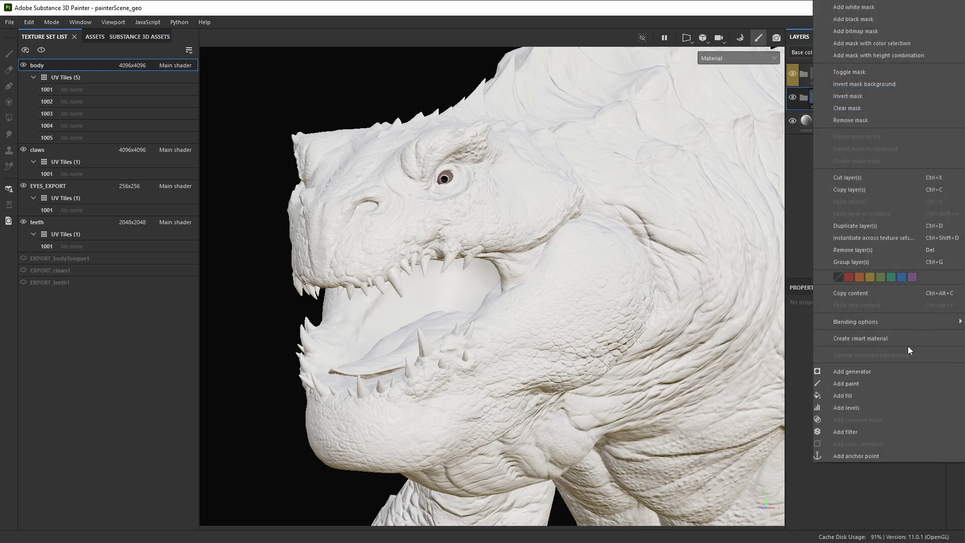
left_click(900, 281)
Add a fill layer inside the tongue folder with a red base colour
left_click(895, 52)
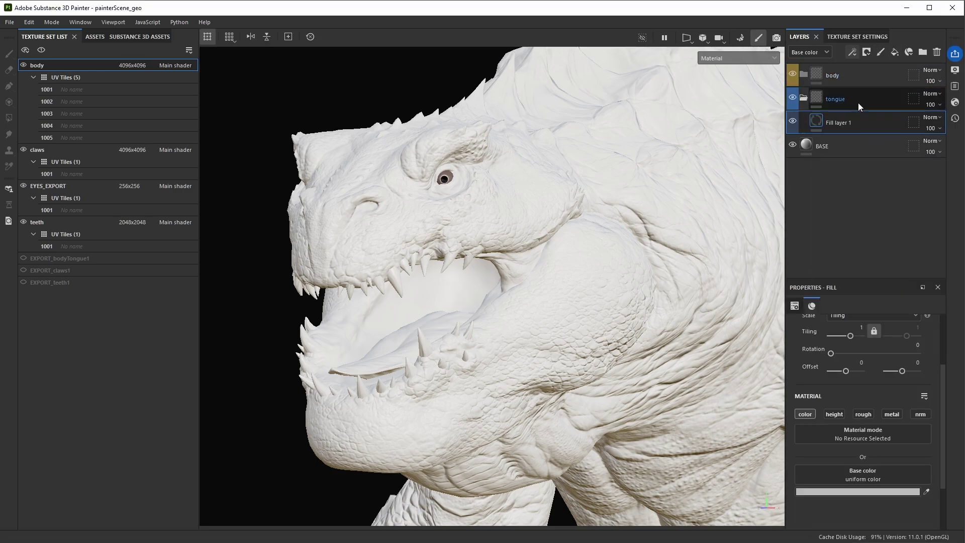
left_click(857, 492)
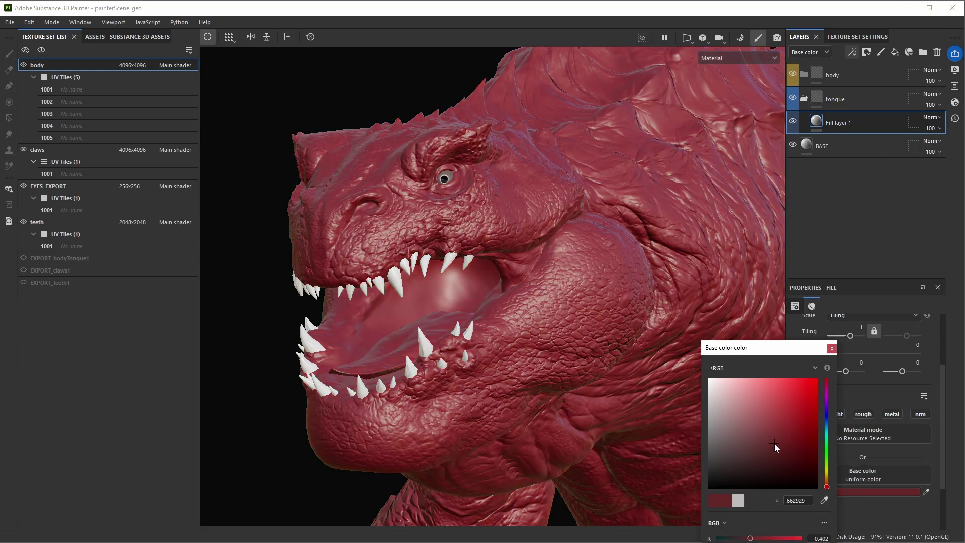
left_click(865, 198)
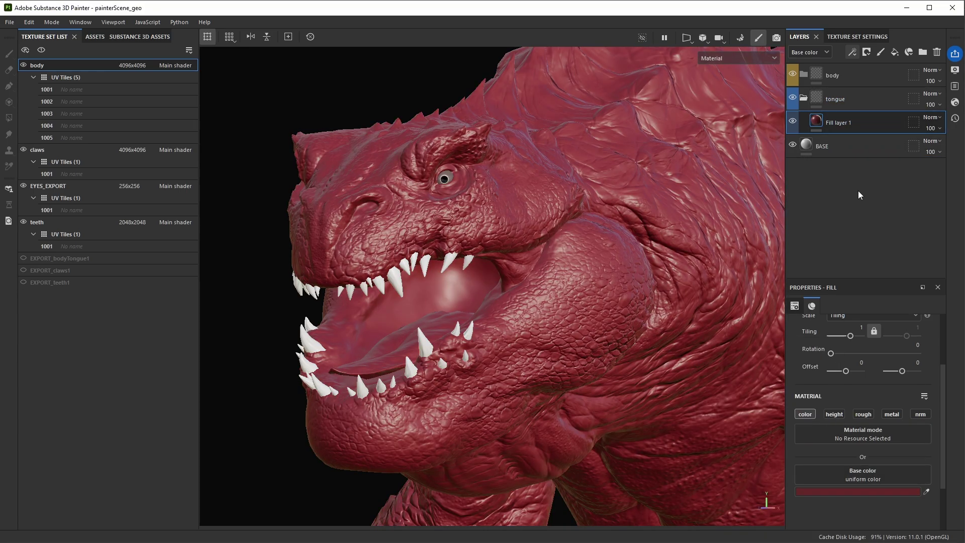
Add a fill layer inside the body folder with brown base colour 534934
left_click(894, 52)
left_click_drag(839, 122, 825, 86)
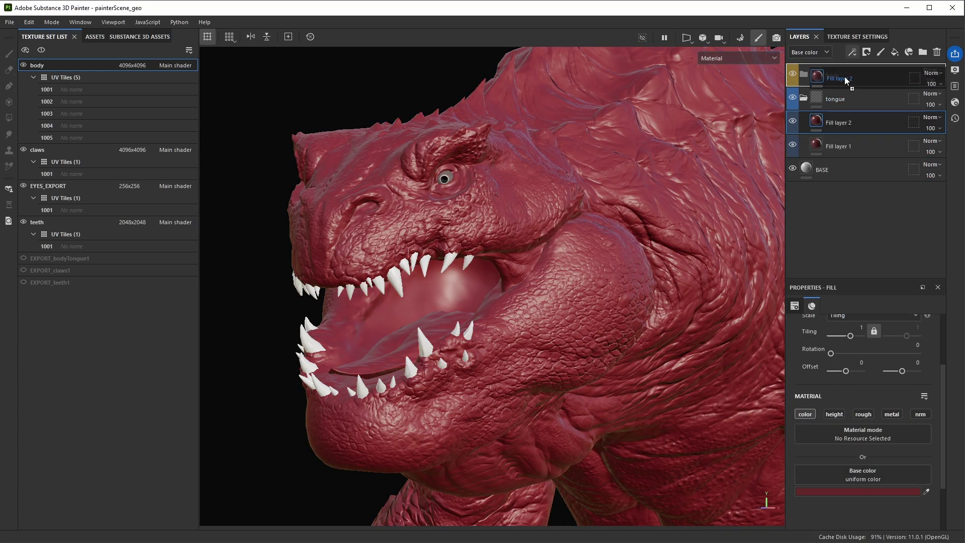
left_click(829, 95)
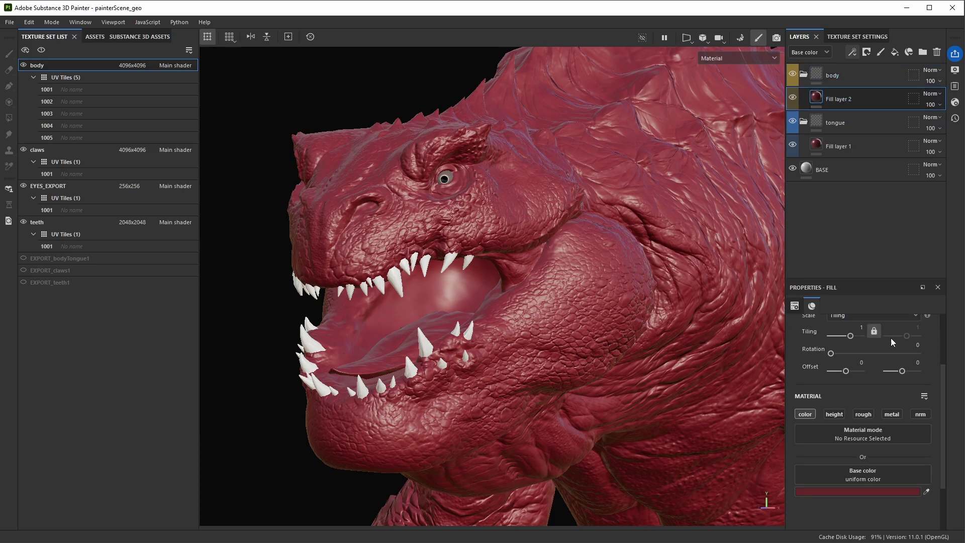
left_click(856, 487)
left_click_drag(826, 472, 826, 476)
left_click(748, 451)
left_click(832, 348)
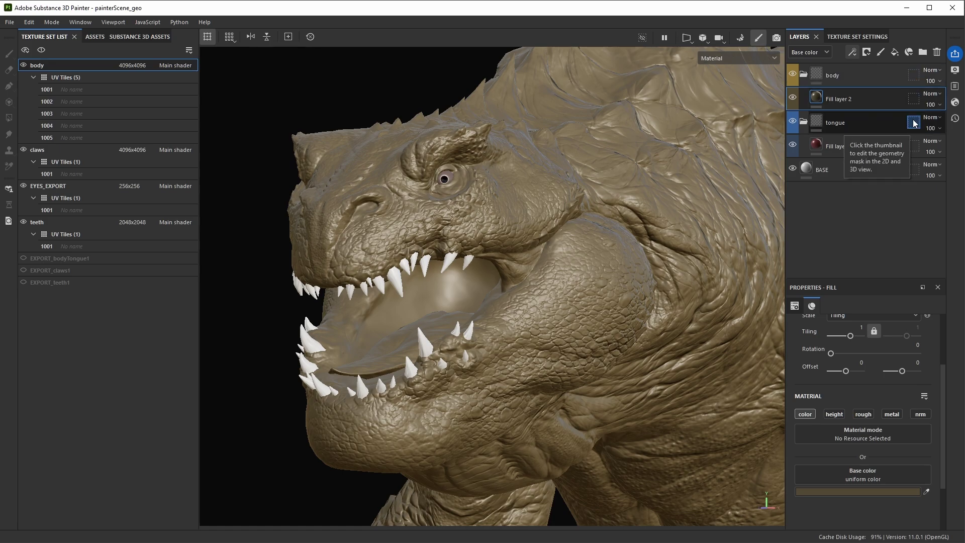
Set the tongue folder's geometry mask to Mesh names with body unchecked
left_click(914, 122)
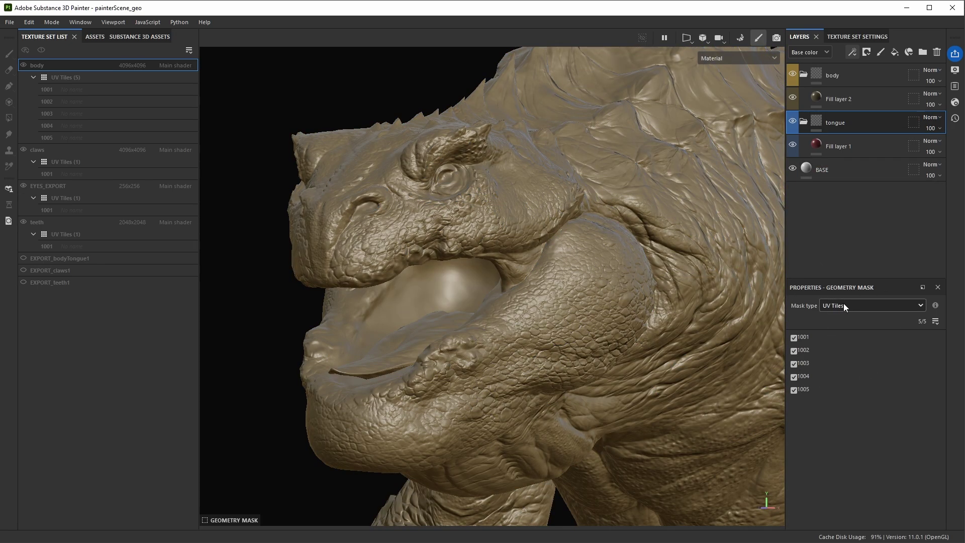
left_click(844, 305)
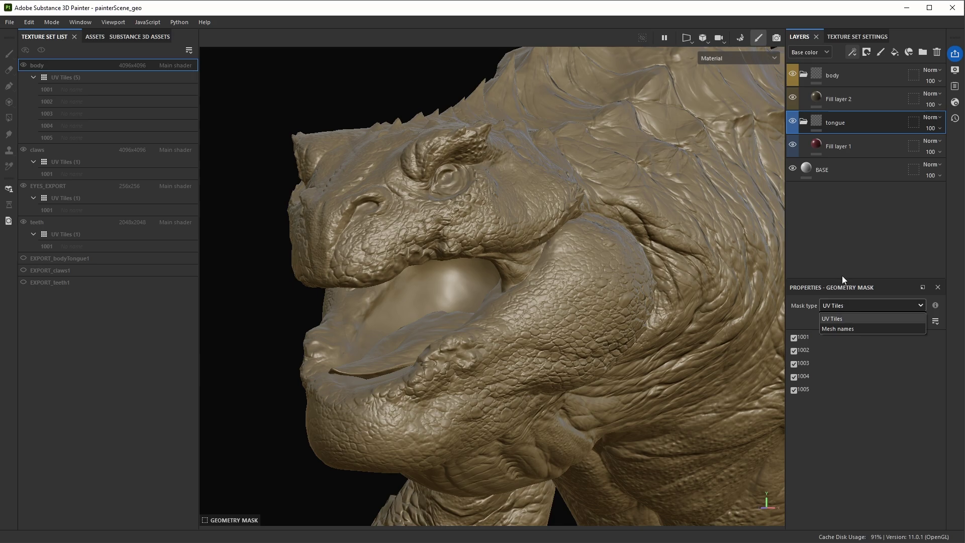
left_click(844, 328)
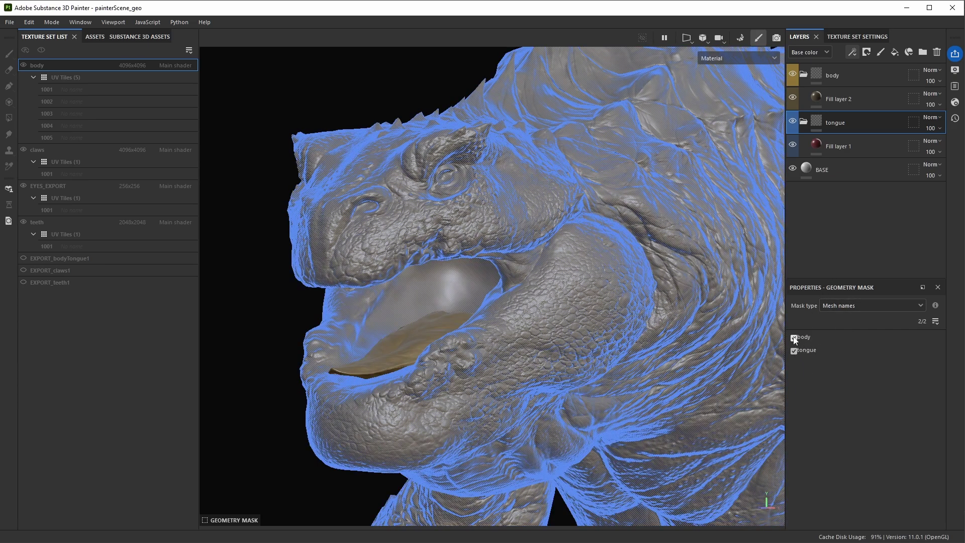
left_click(794, 337)
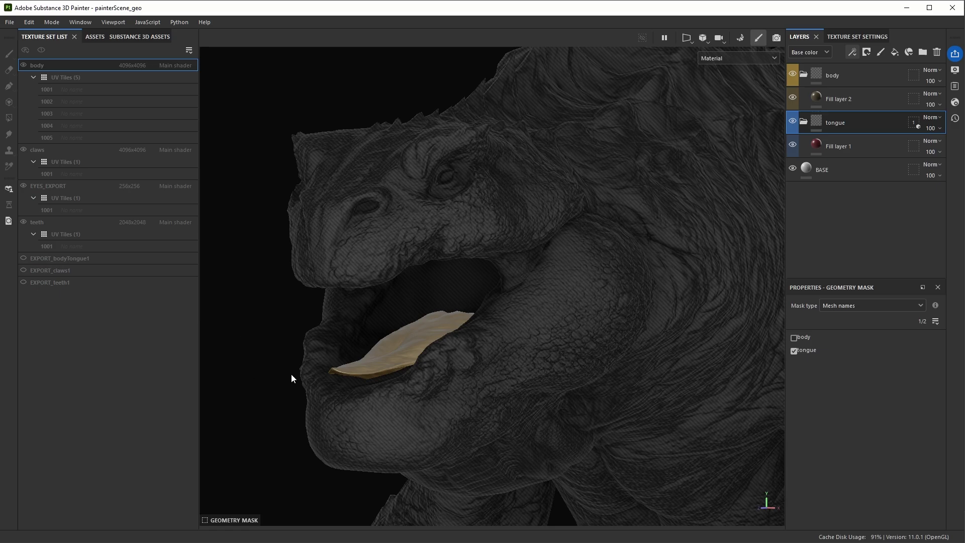
Set the body folder's geometry mask to Mesh names with tongue unchecked
left_click(845, 75)
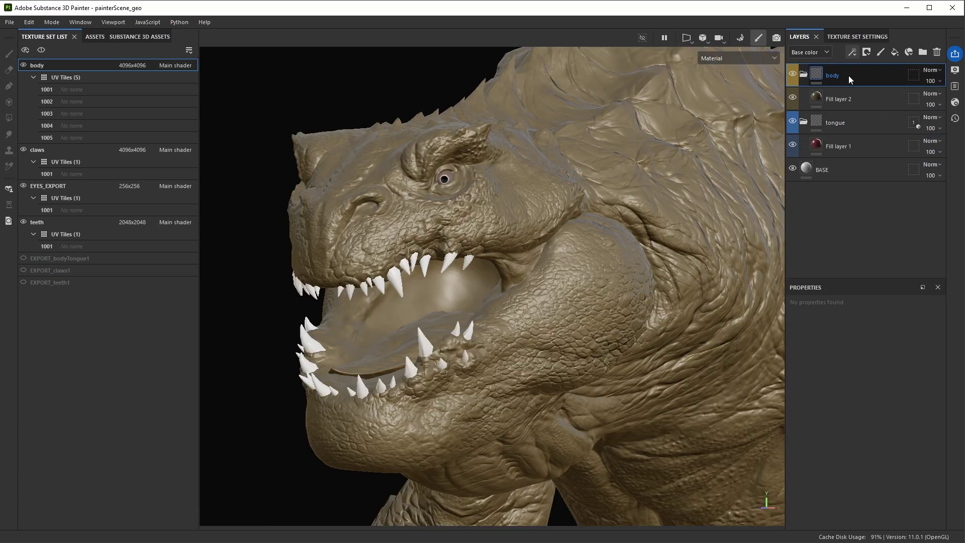
left_click(911, 78)
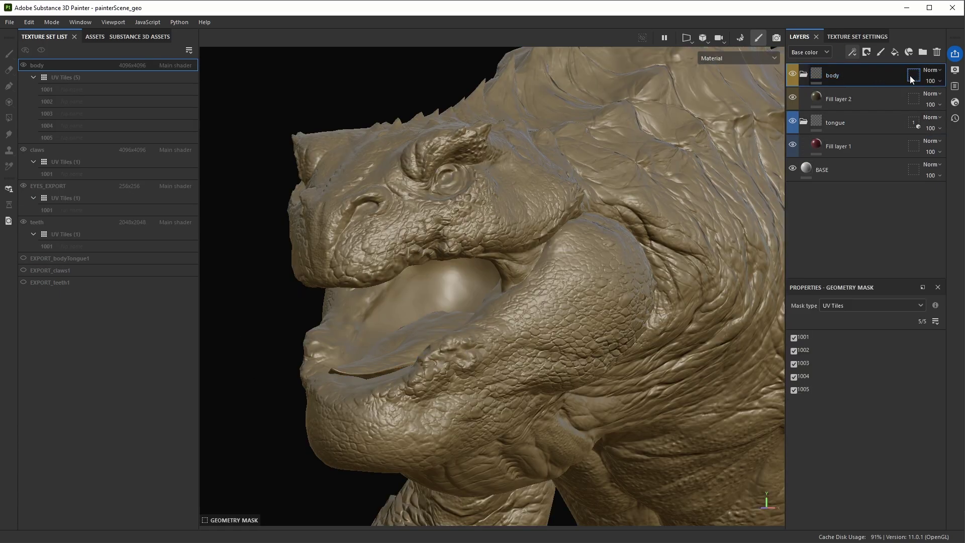
left_click(832, 308)
left_click(831, 329)
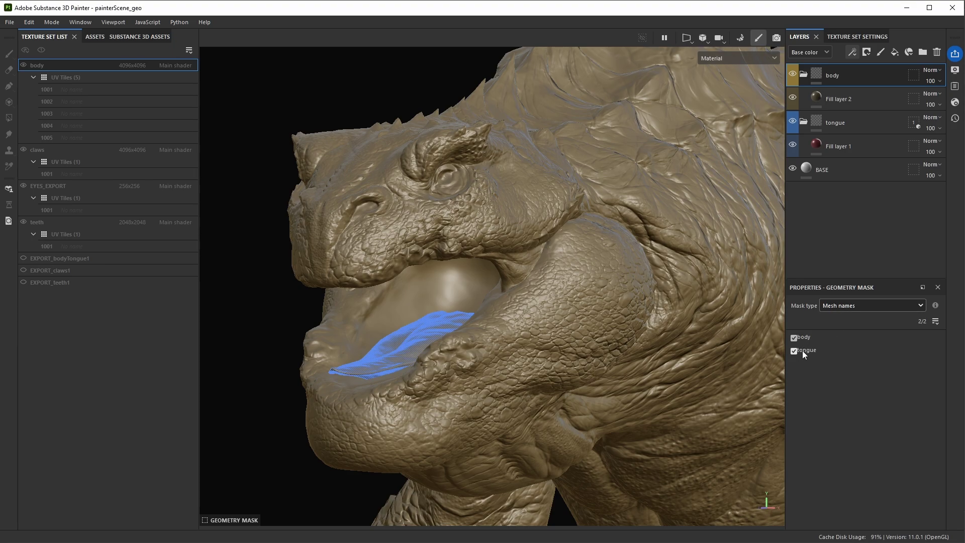
left_click(802, 350)
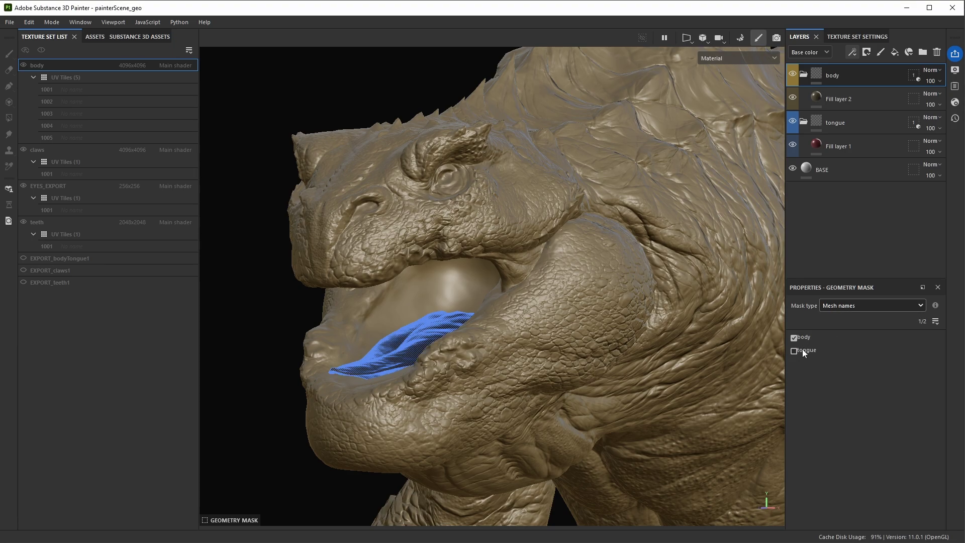
left_click(844, 97)
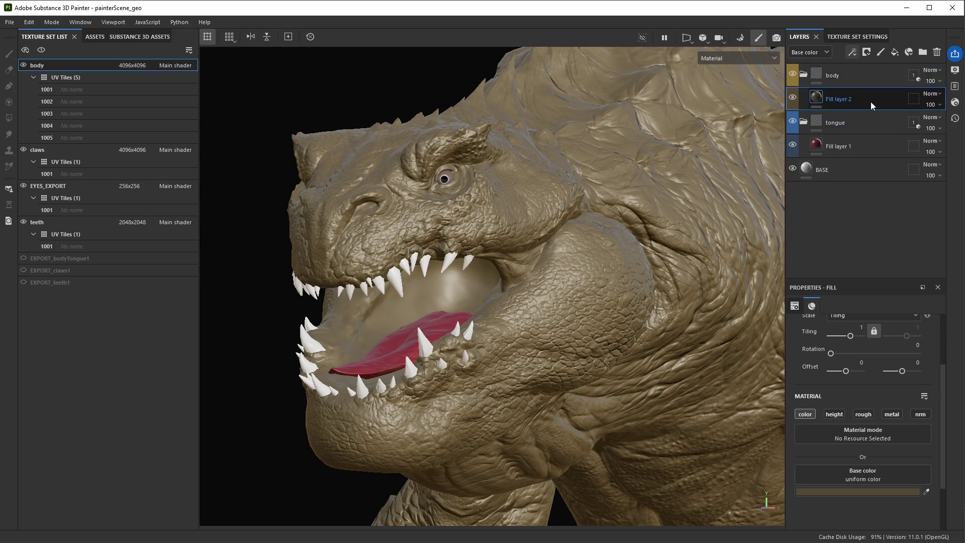
Toggle body isolation and zoom in to inspect the mouth and tongue
key("alt+q")
key("alt+q")
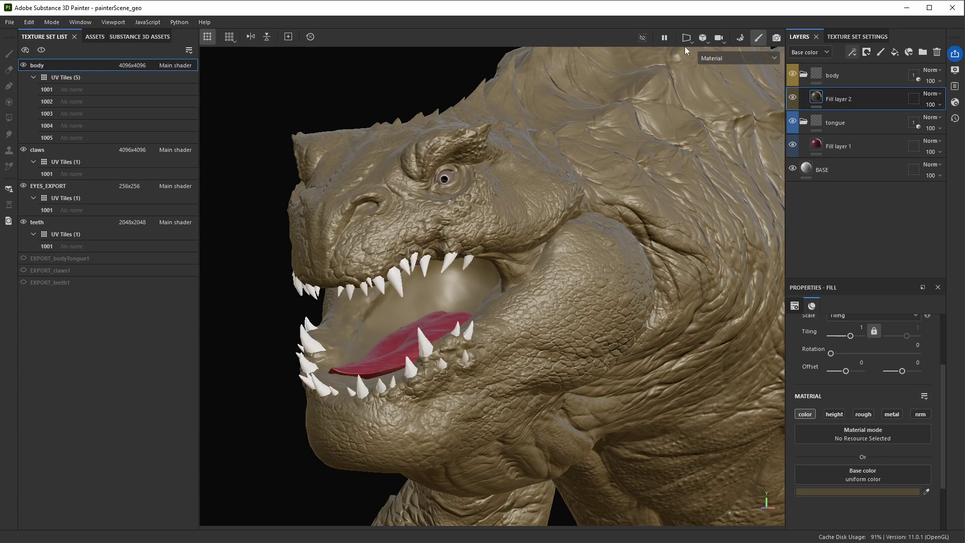
left_click(636, 37)
left_click(636, 35)
left_click(637, 36)
left_click(636, 35)
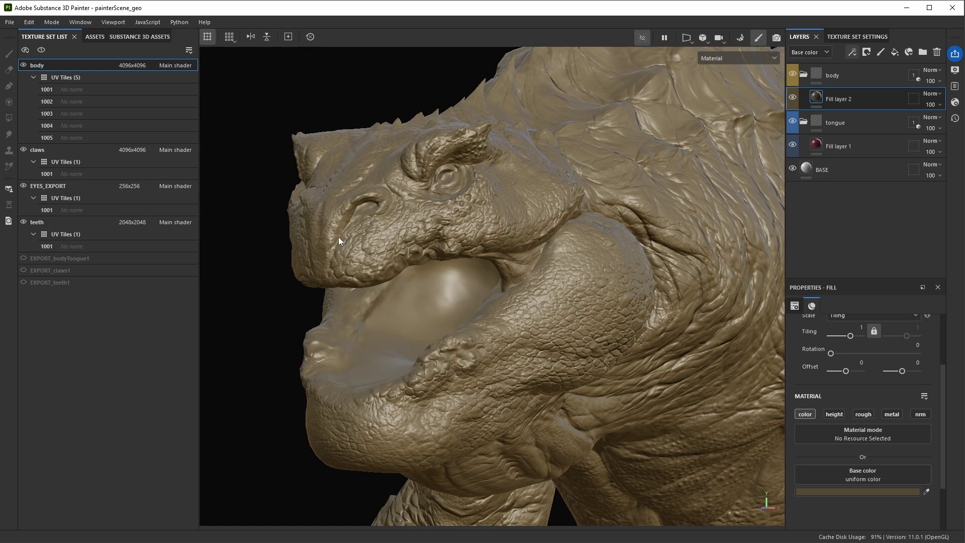
left_click_drag(405, 331, 420, 327, "alt")
mouse_move(421, 328)
right_mouse_down("alt")
mouse_move(577, 450)
mouse_move(512, 315)
mouse_move(447, 277)
right_mouse_up("alt")
Duplicate the tongue's red Fill layer 1 and open the copy's base colour
left_click(862, 152)
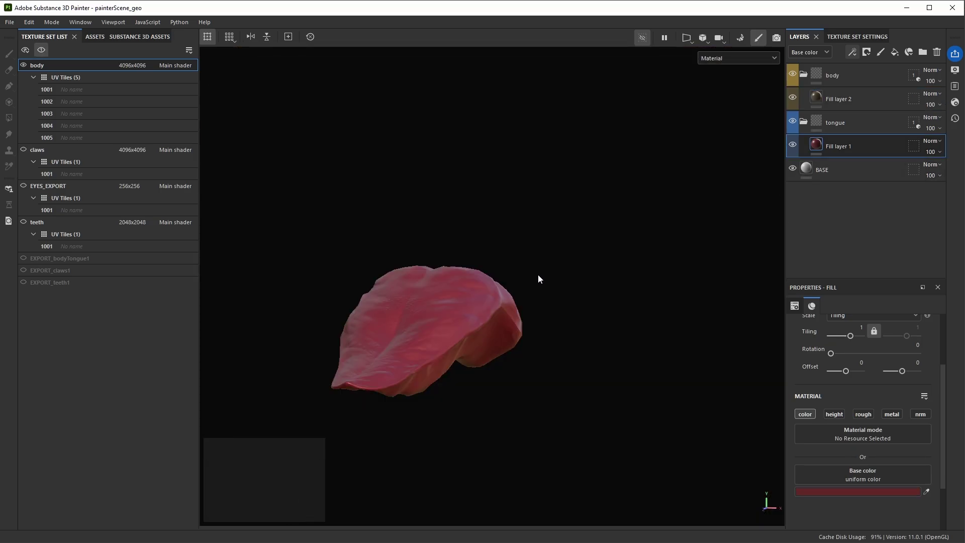
key("alt+q")
left_click_drag(451, 324, 432, 321, "alt")
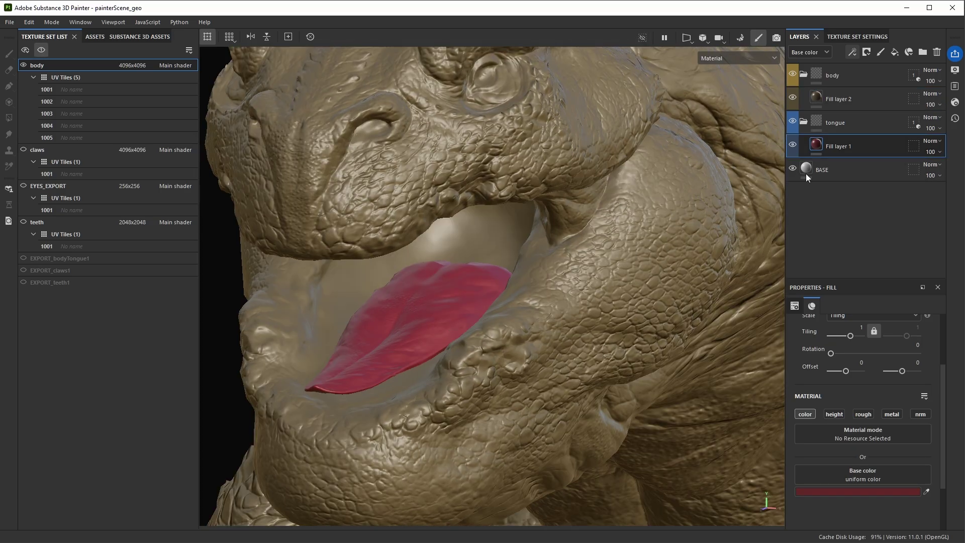
key("ctrl+d")
left_click(859, 490)
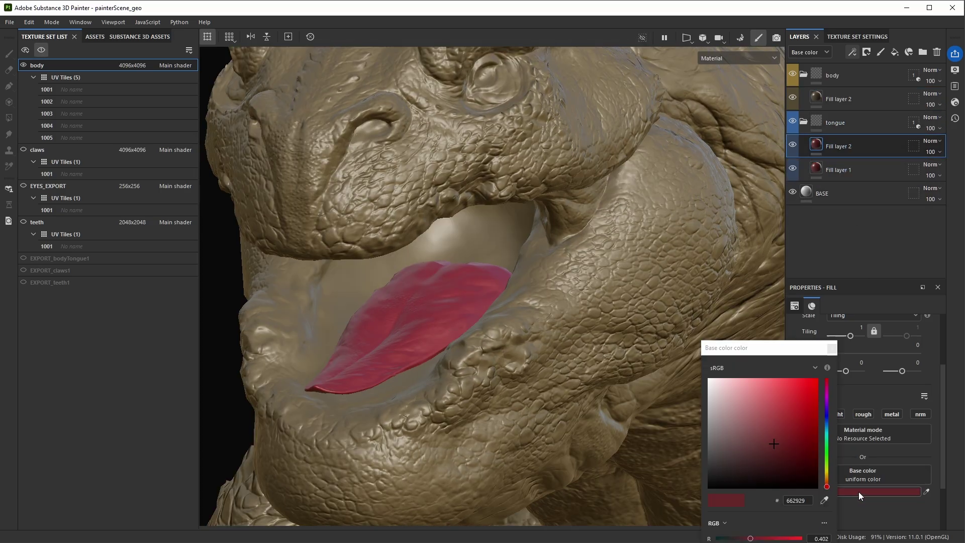
Set the duplicate's colour to dark 300E0E and give it a black mask with a paint effect
left_click(787, 468)
left_click(831, 349)
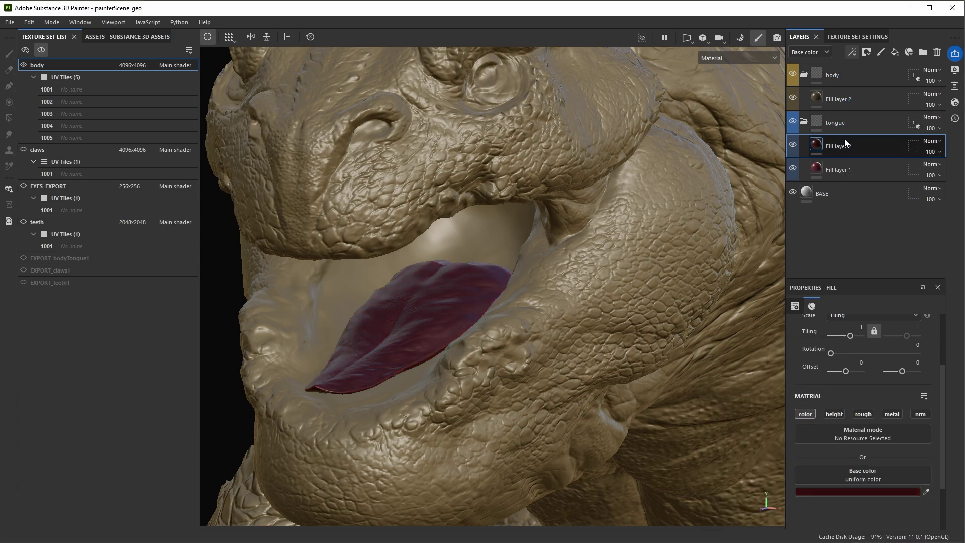
right_click(845, 135)
key("Escape")
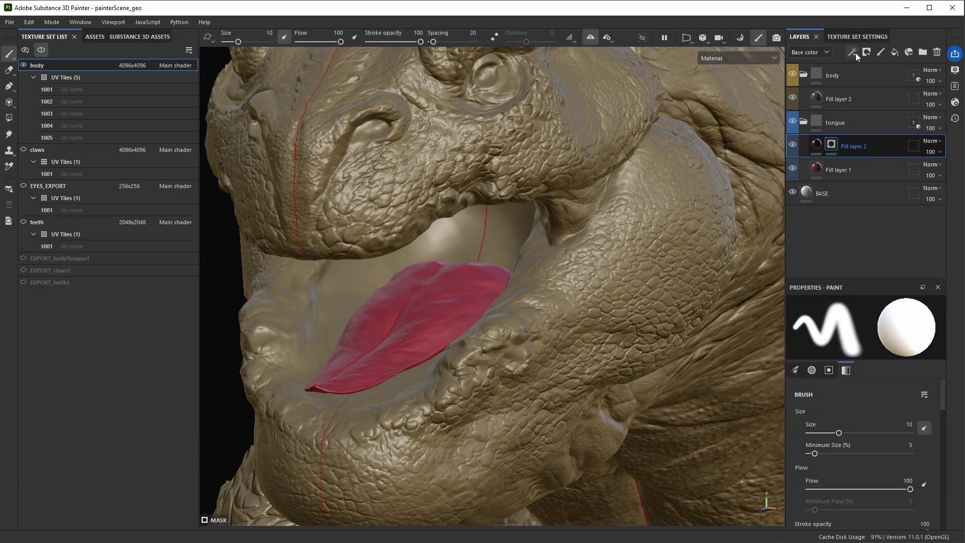
left_click(856, 53)
left_click(864, 77)
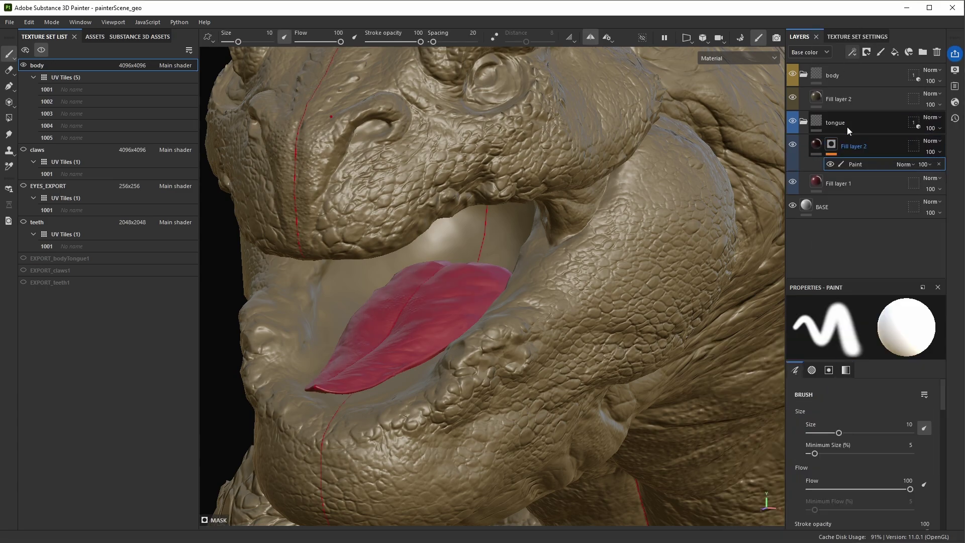
Isolate the tongue, shrink the brush, and paint the first dark streak
left_click_drag(540, 374, 475, 252, "alt")
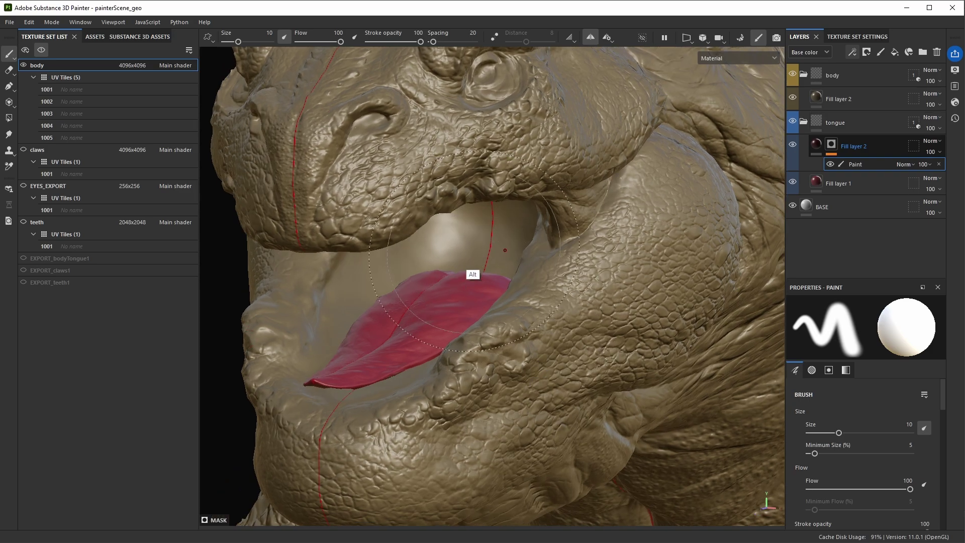
key("alt+q")
right_click_drag(473, 251, 440, 284, "ctrl")
left_click_drag(442, 362, 436, 308, "alt")
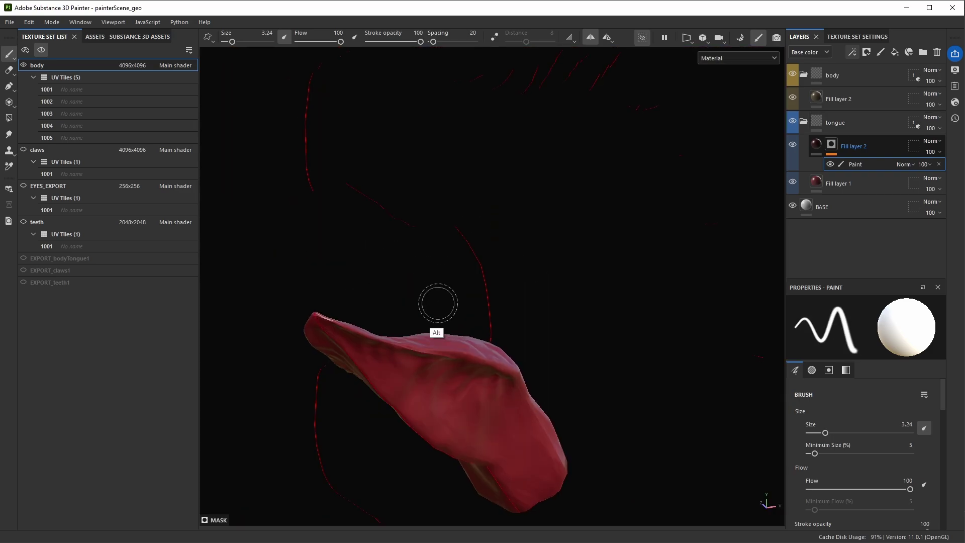
scroll(436, 308, "up", 2)
mouse_move(503, 384)
left_mouse_down()
mouse_move(477, 445)
mouse_move(449, 437)
left_mouse_up()
Paint more dark streaks along the tongue's top with a smaller brush
mouse_move(535, 457)
left_mouse_down("alt")
mouse_move(476, 379)
mouse_move(301, 297)
mouse_move(302, 279)
mouse_move(264, 271)
left_mouse_up("alt")
scroll(475, 379, "up", 1)
scroll(475, 380, "up", 1)
key("bracketleft")
mouse_move(376, 316)
left_mouse_down("alt")
mouse_move(470, 375)
mouse_move(334, 287)
left_mouse_up("alt")
mouse_move(490, 347)
left_mouse_down()
mouse_move(432, 309)
mouse_move(533, 332)
mouse_move(603, 390)
mouse_move(641, 437)
mouse_move(462, 364)
mouse_move(462, 356)
mouse_move(511, 345)
mouse_move(558, 226)
mouse_move(689, 238)
left_mouse_up()
left_click_drag(558, 264, 729, 302)
left_click_drag(575, 237, 482, 237)
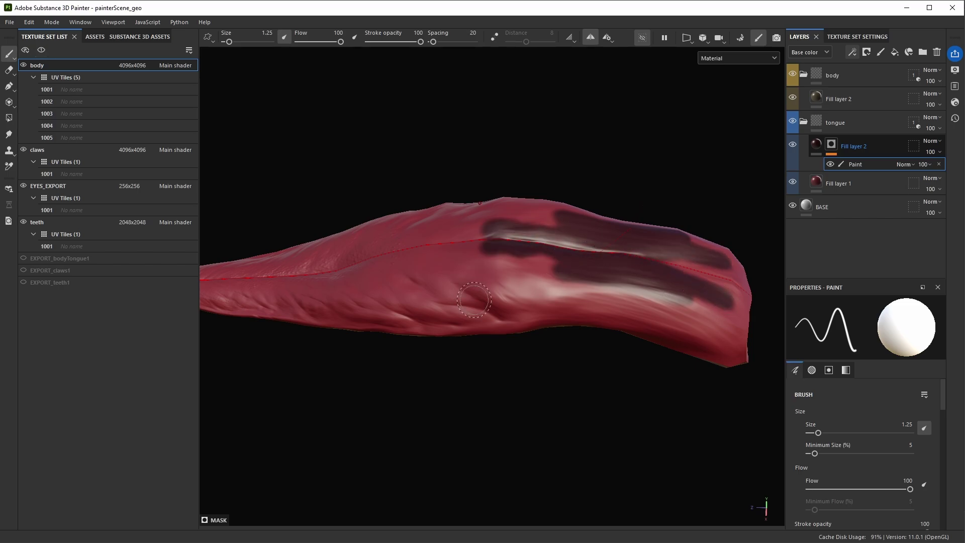
Restore the full creature and orbit to inspect the jaw, snout and eye
key("alt+q")
mouse_move(425, 341)
left_mouse_down("alt")
mouse_move(507, 291)
mouse_move(437, 319)
mouse_move(447, 330)
left_mouse_up("alt")
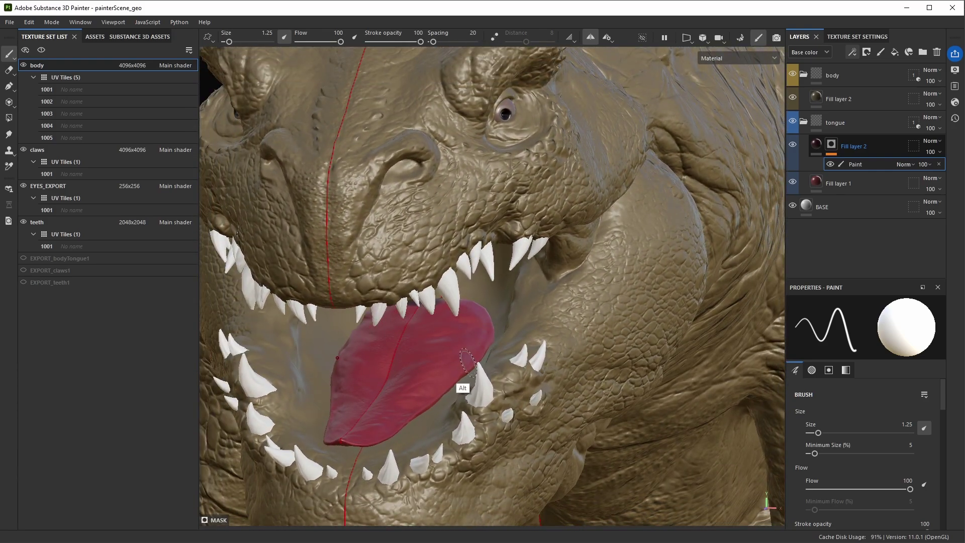
mouse_move(452, 382)
left_mouse_down("alt")
mouse_move(431, 343)
mouse_move(445, 362)
left_mouse_up("alt")
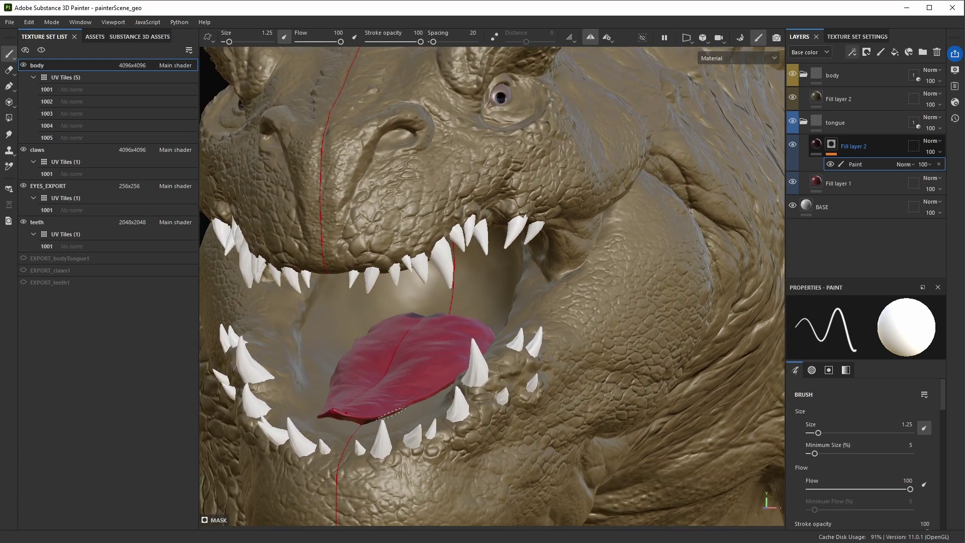
left_click_drag(397, 413, 427, 362, "alt")
Duplicate the brown body fill as Fill layer 3 and make it light beige
scroll(428, 362, "down", 3)
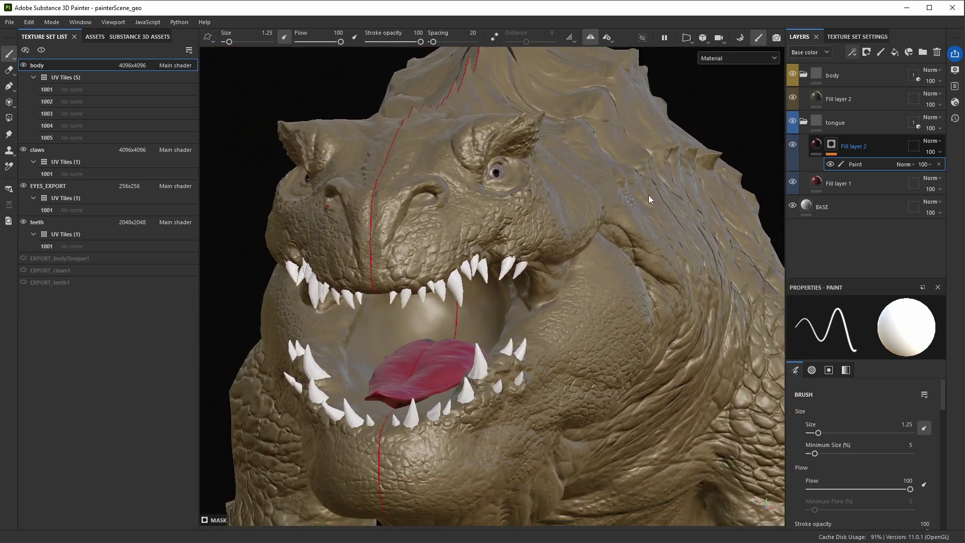
left_click(850, 96)
key("ctrl+d")
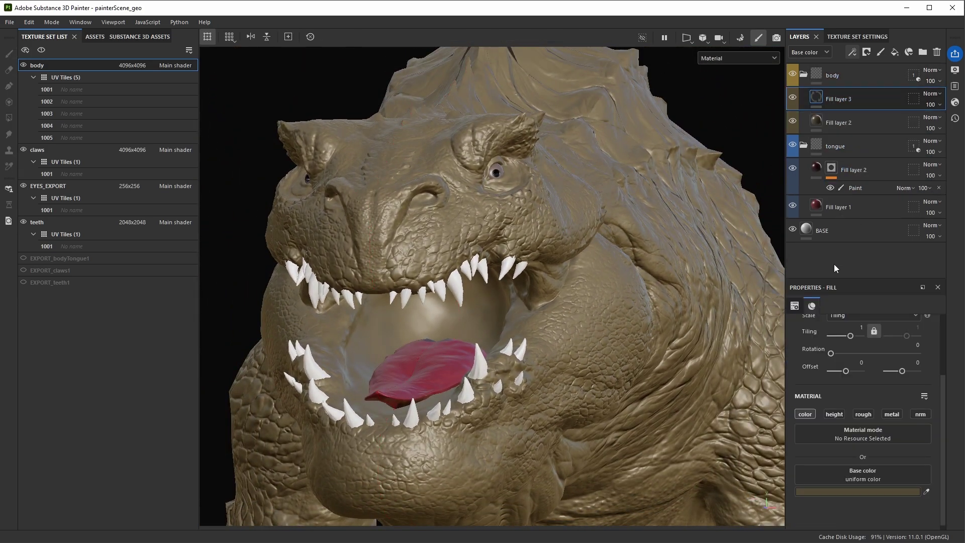
left_click(835, 490)
left_click_drag(745, 447, 739, 427)
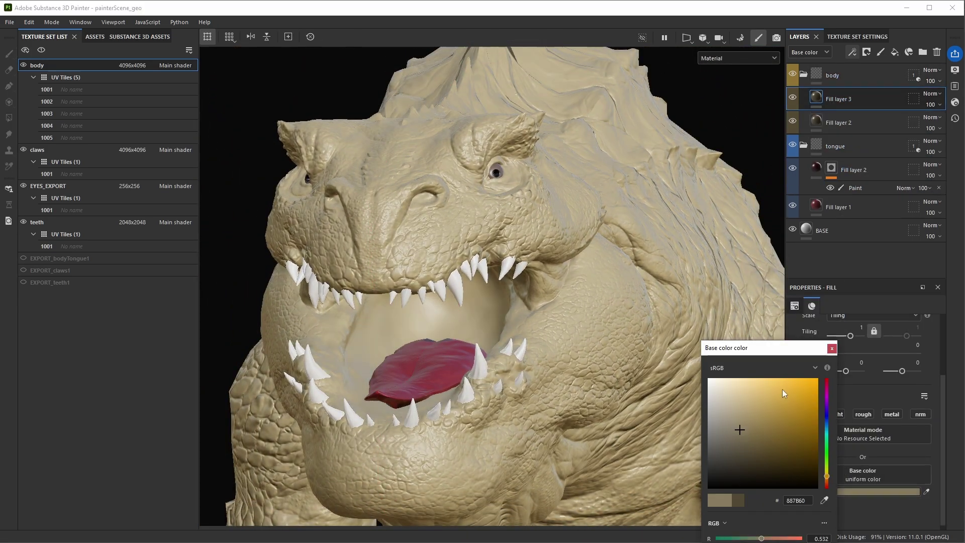
left_click(831, 348)
Add a black mask with a paint effect to Fill layer 3 and paint it across the tongue
right_click(853, 91)
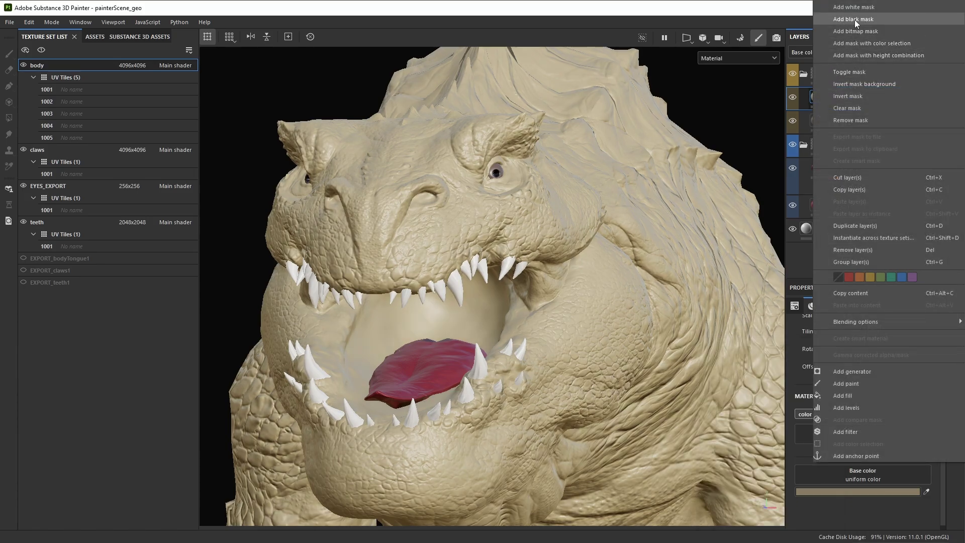
left_click(854, 19)
left_click(854, 52)
left_click(883, 79)
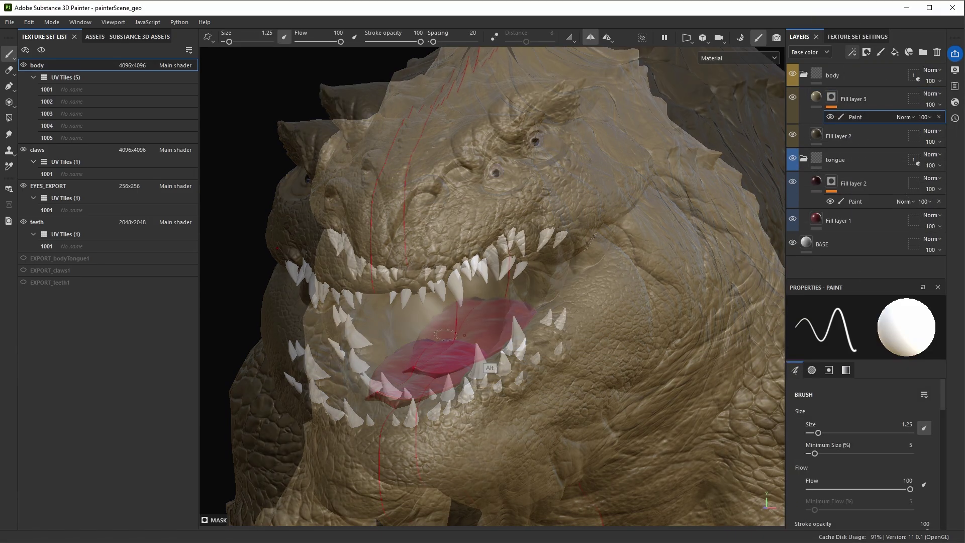
left_click_drag(502, 301, 438, 361, "alt")
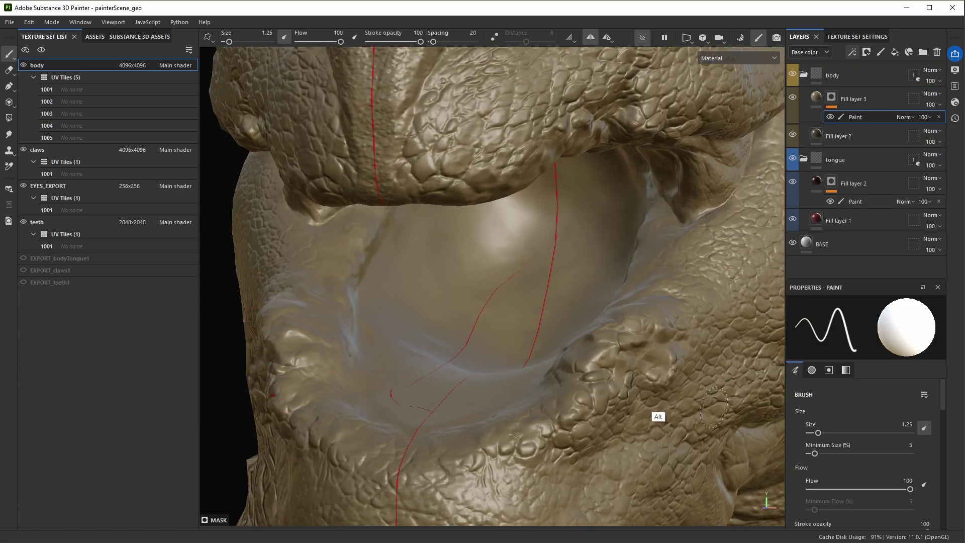
mouse_move(714, 407)
left_mouse_down("alt")
mouse_move(578, 302)
mouse_move(493, 321)
mouse_move(603, 292)
mouse_move(465, 332)
mouse_move(422, 281)
mouse_move(438, 347)
mouse_move(525, 384)
mouse_move(427, 374)
mouse_move(582, 340)
left_mouse_up("alt")
key("m")
mouse_move(480, 327)
left_mouse_down("alt")
mouse_move(526, 354)
mouse_move(321, 282)
mouse_move(495, 337)
mouse_move(472, 344)
mouse_move(417, 417)
left_mouse_up("alt")
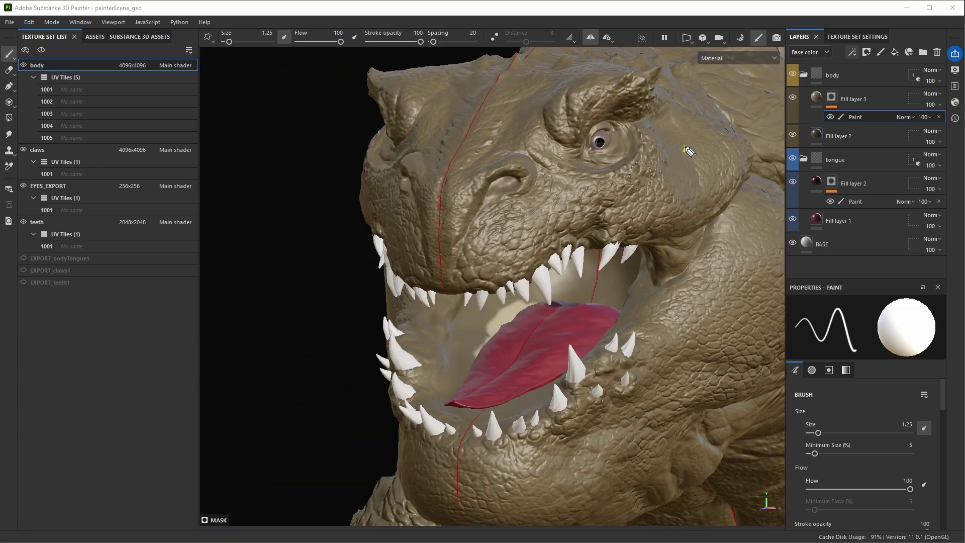
mouse_move(685, 147)
left_mouse_down()
mouse_move(549, 221)
mouse_move(482, 278)
left_mouse_up()
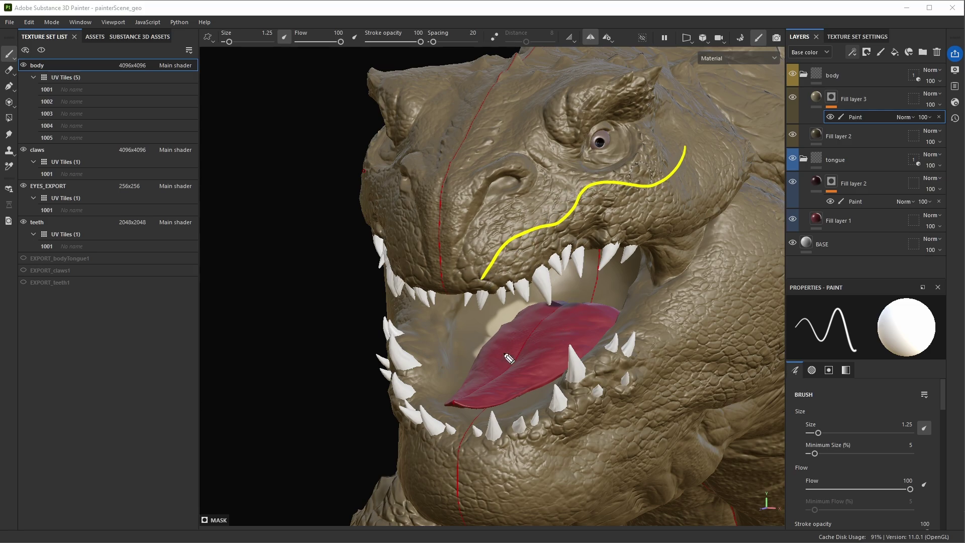
left_click_drag(552, 302, 466, 400)
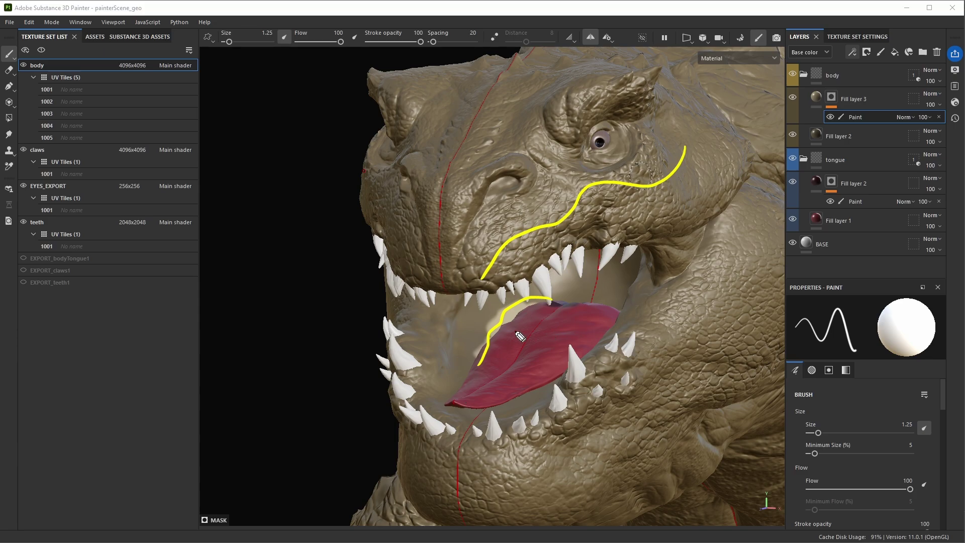
key("Escape")
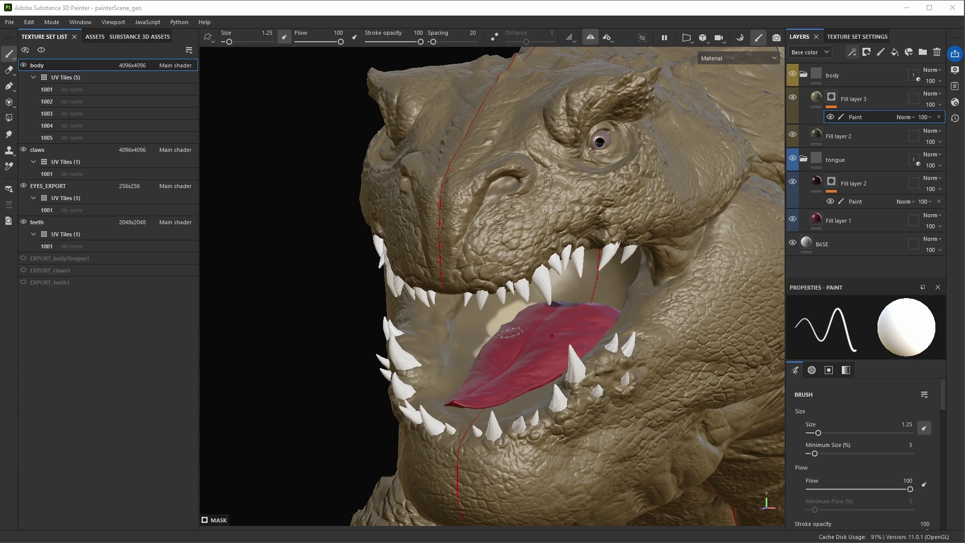
mouse_move(510, 332)
left_mouse_down("alt")
mouse_move(578, 328)
mouse_move(519, 330)
left_mouse_up("alt")
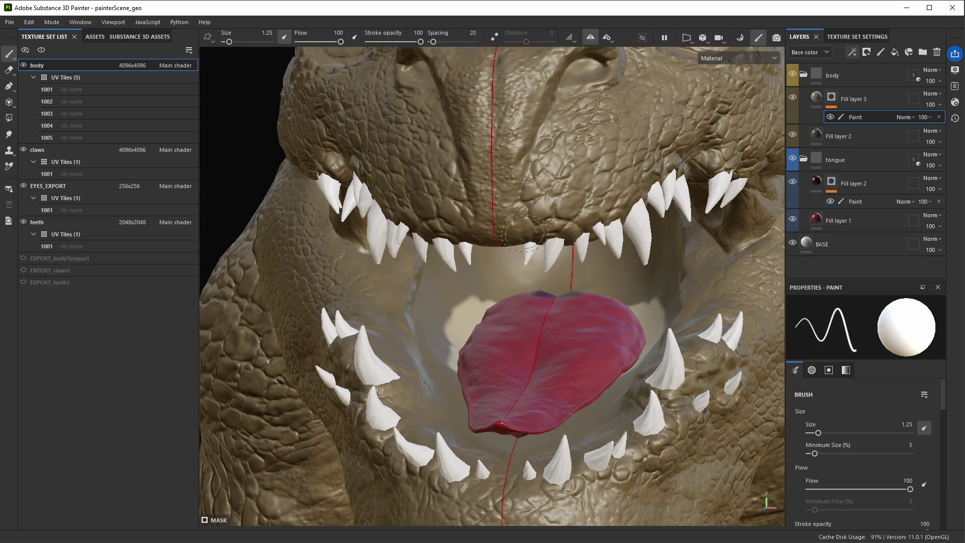
Tick the tongue mesh in the body folder's Mesh names geometry mask
left_click(916, 74)
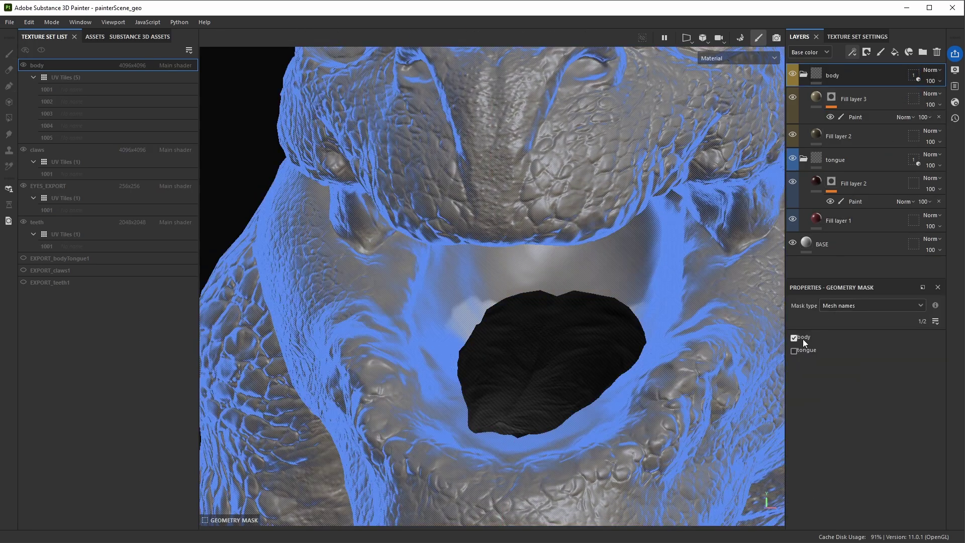
left_click(794, 352)
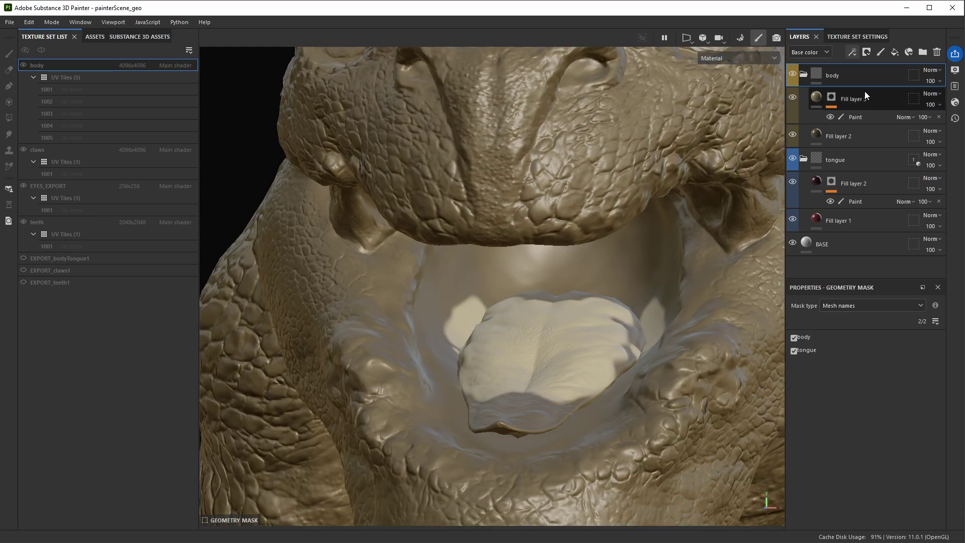
left_click(860, 117)
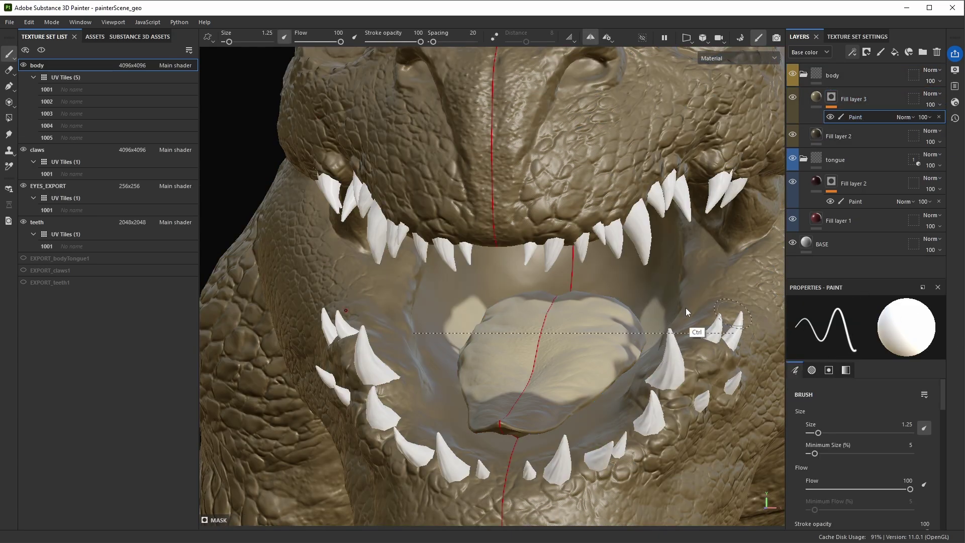
Mark the tongue's edge with annotation strokes and orbit around the head
mouse_move(663, 302)
left_mouse_down()
mouse_move(480, 366)
mouse_move(594, 324)
left_mouse_up()
mouse_move(644, 346)
left_mouse_down()
mouse_move(593, 345)
mouse_move(598, 385)
left_mouse_up()
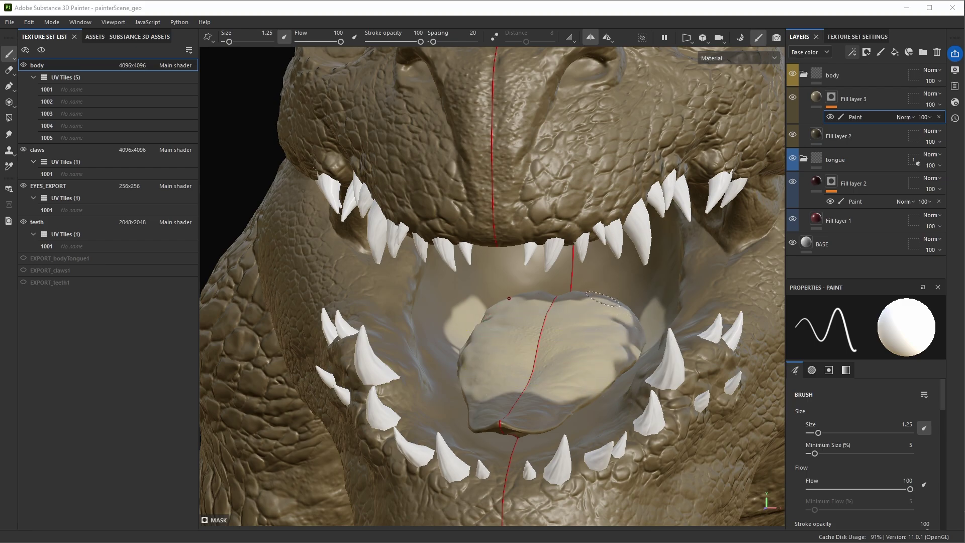
left_click_drag(625, 352, 554, 302, "alt")
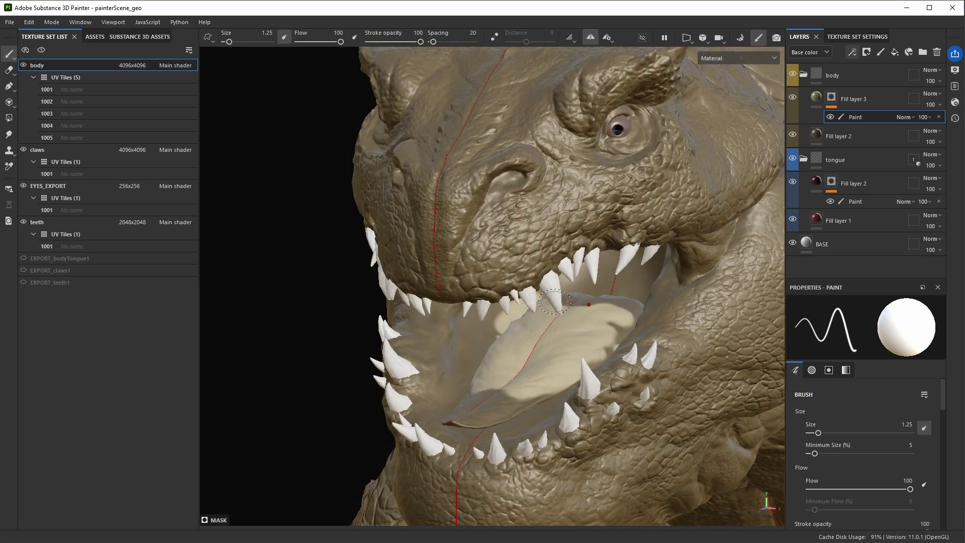
left_click_drag(555, 302, 503, 257, "alt")
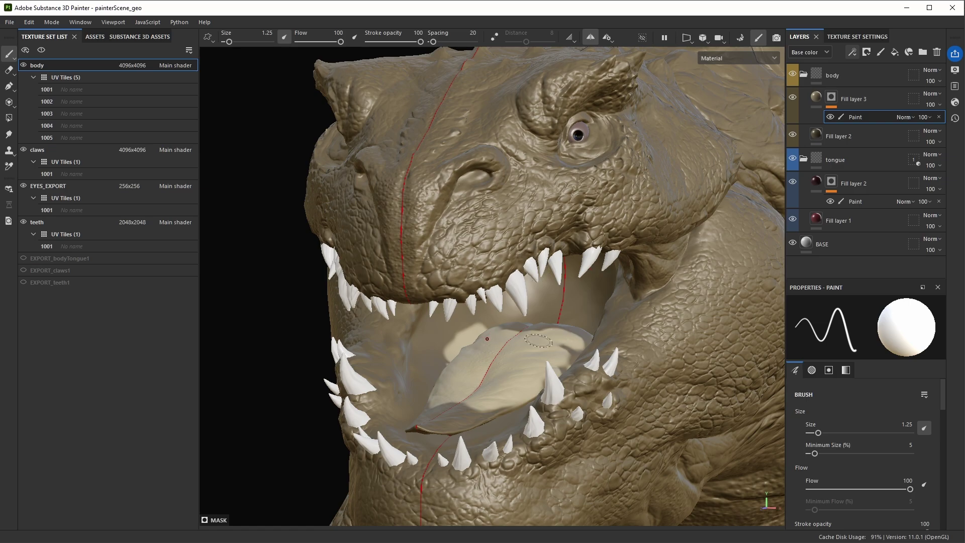
mouse_move(490, 362)
left_mouse_down("alt")
mouse_move(517, 370)
mouse_move(531, 340)
left_mouse_up("alt")
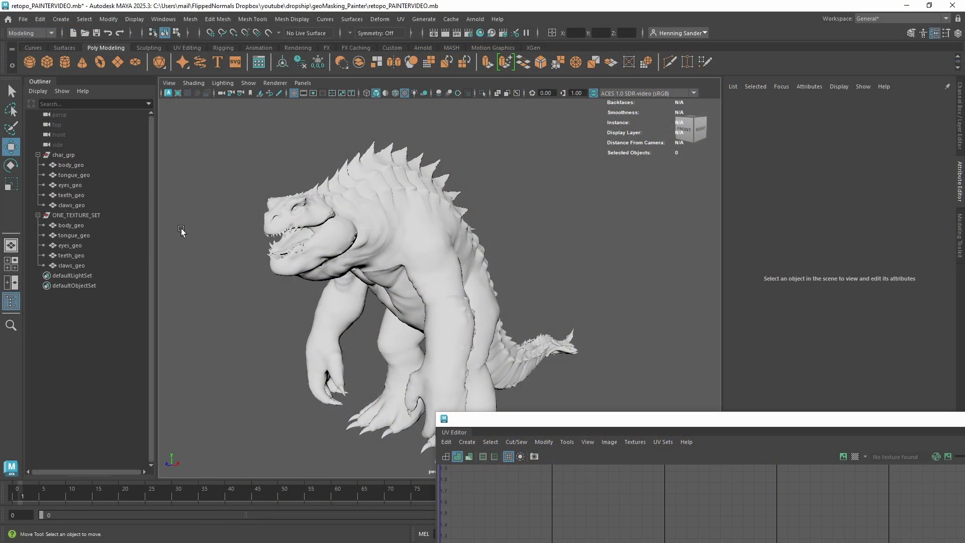
Inspect the UV layouts of char_grp, body_geo and tongue_geo in the UV Editor
left_click(65, 155)
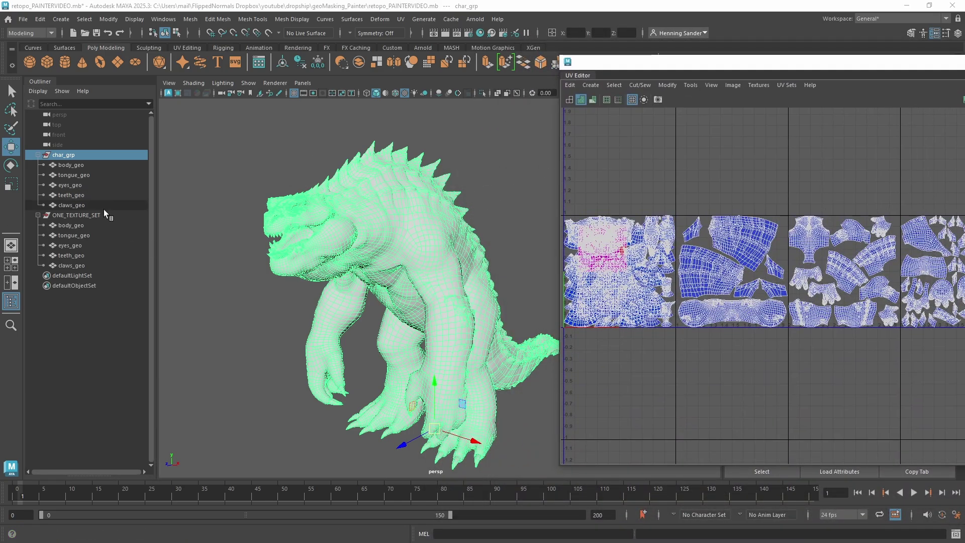
left_click(83, 164)
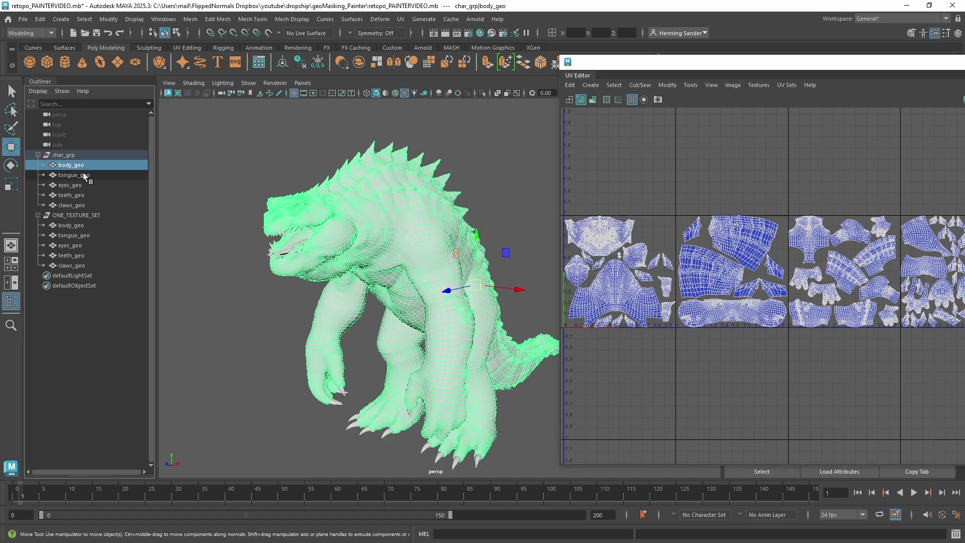
scroll(749, 272, "down", 2)
middle_click_drag(665, 265, 579, 265, "alt")
left_click(62, 176)
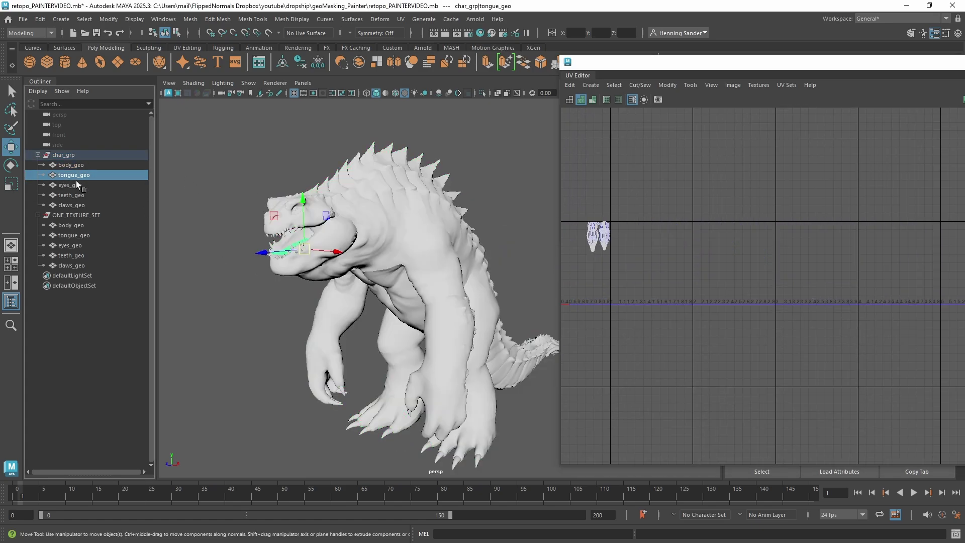
scroll(650, 256, "up", 2)
scroll(695, 234, "up", 2)
middle_click_drag(695, 233, 722, 225, "alt")
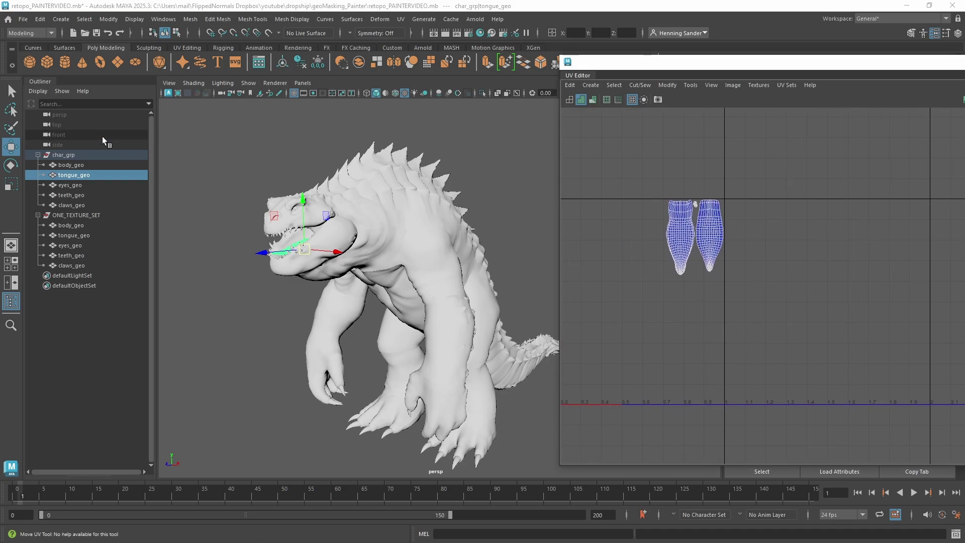
Review body_geo with tongue_geo, then the eyes, teeth and claws_geo UVs, and collapse char_grp
left_click(77, 165, "ctrl")
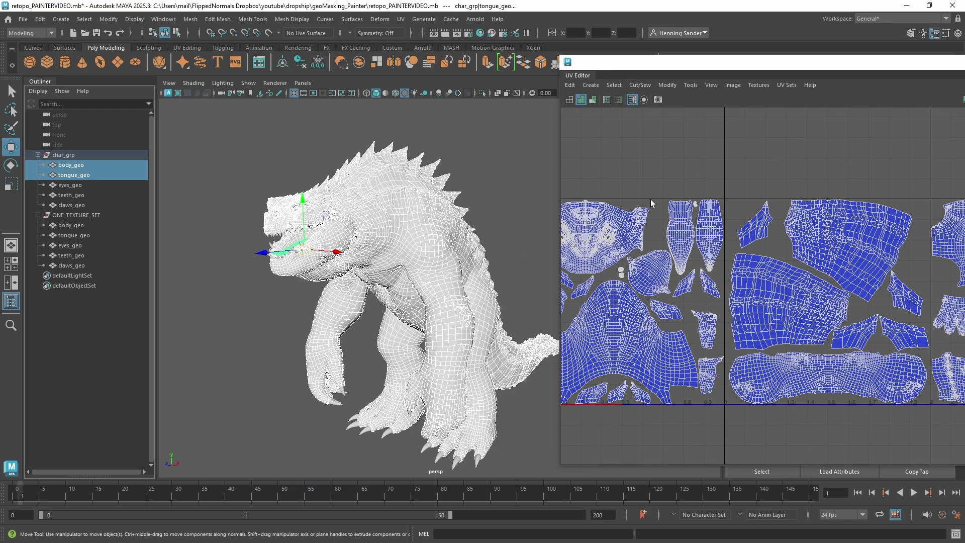
scroll(686, 215, "down", 3)
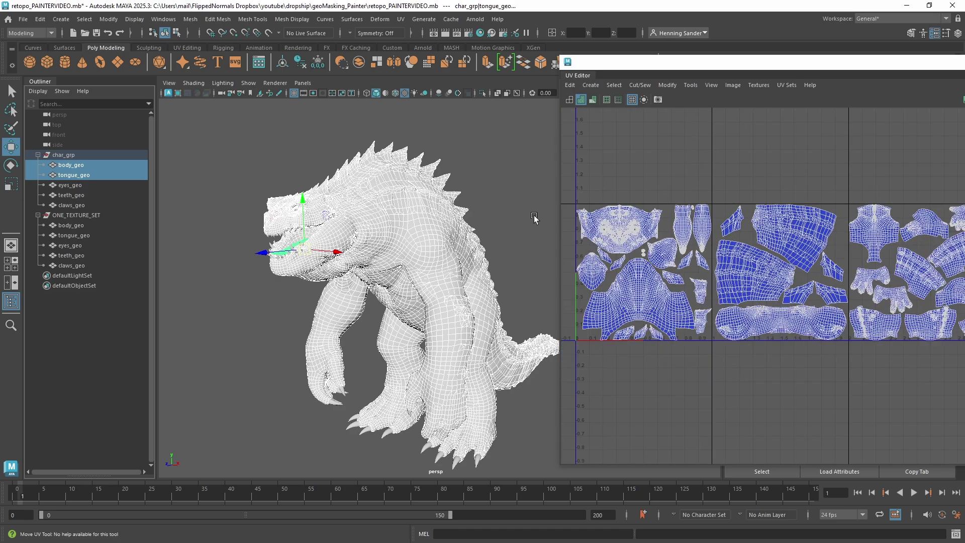
left_click(107, 186)
left_click(97, 195)
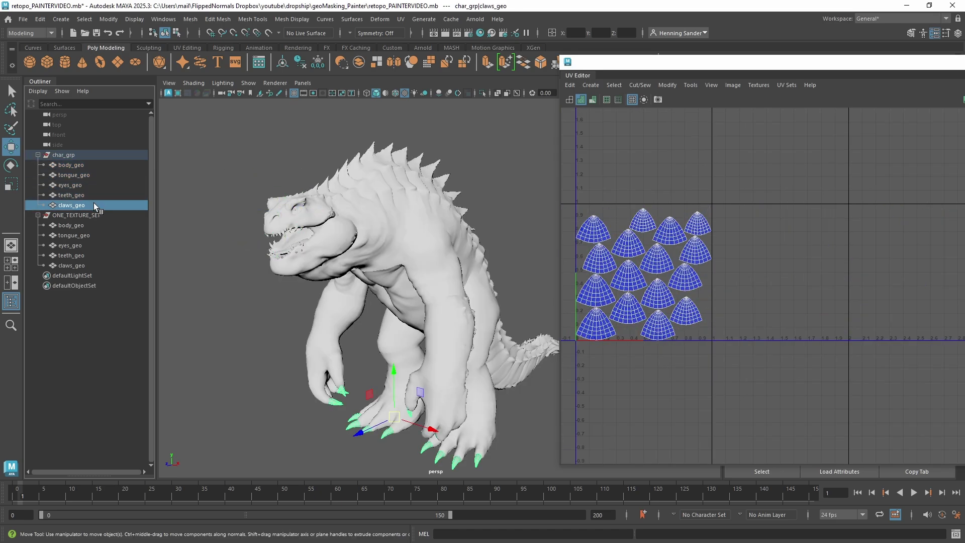
left_click(38, 154)
Select ONE_TEXTURE_SET and pan the UV view across its UDIM tiles
left_click(75, 165)
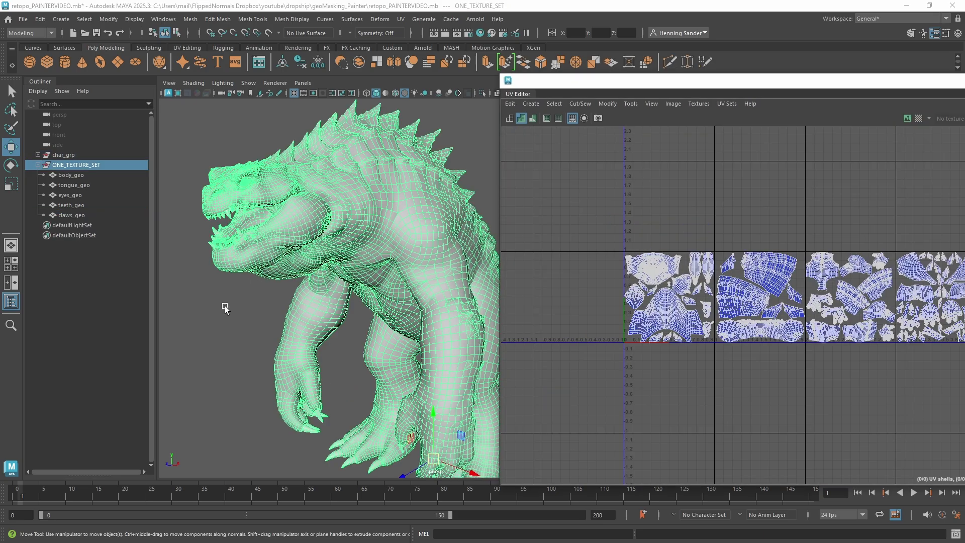
scroll(680, 334, "down", 2)
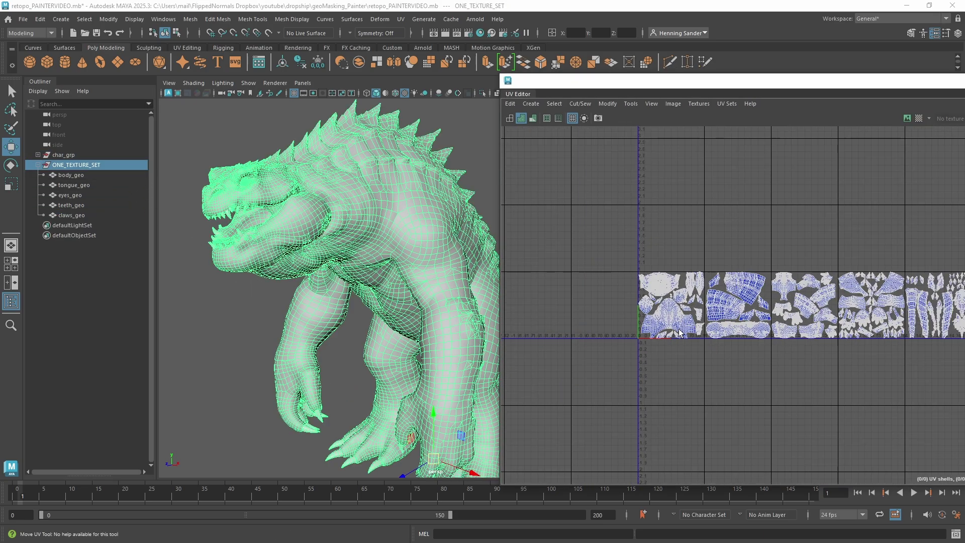
middle_click_drag(679, 334, 437, 326, "alt")
middle_click_drag(844, 294, 747, 287, "alt")
scroll(814, 303, "up", 2)
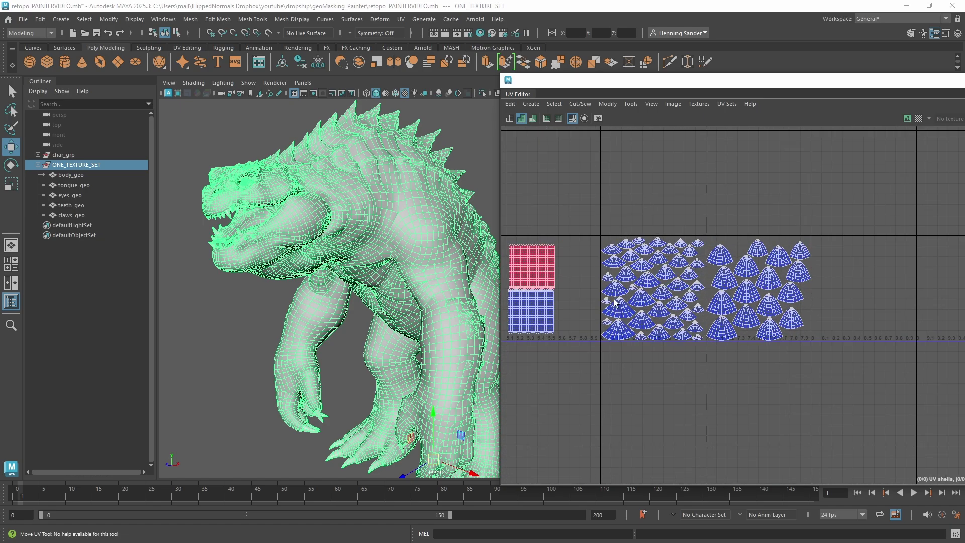
scroll(615, 302, "down", 1)
mouse_move(599, 286)
middle_mouse_down("alt")
mouse_move(703, 290)
mouse_move(693, 284)
middle_mouse_up("alt")
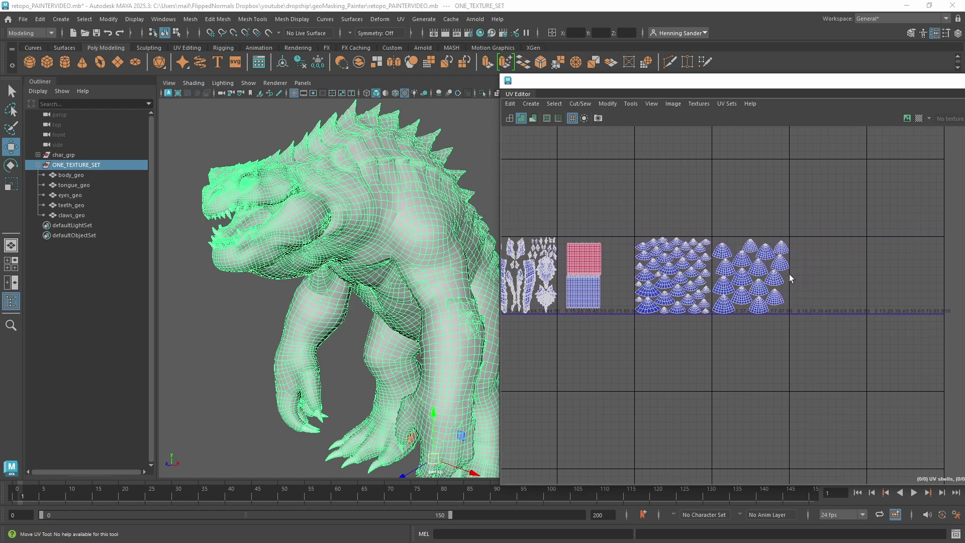
middle_click_drag(571, 262, 829, 253, "alt")
Reposition the UV Editor, marquee-select the claw shells, then close the editor
left_click_drag(612, 76, 664, 159)
mouse_move(722, 165)
left_mouse_down()
mouse_move(568, 167)
mouse_move(411, 149)
left_mouse_up()
middle_click_drag(922, 382, 681, 381, "alt")
mouse_move(674, 400)
left_mouse_down()
mouse_move(560, 267)
mouse_move(578, 264)
left_mouse_up()
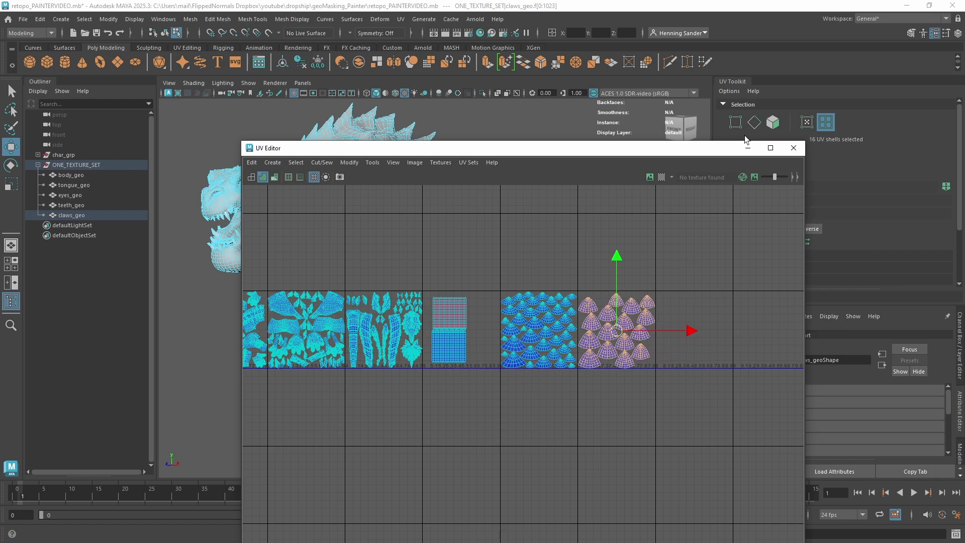
left_click(794, 148)
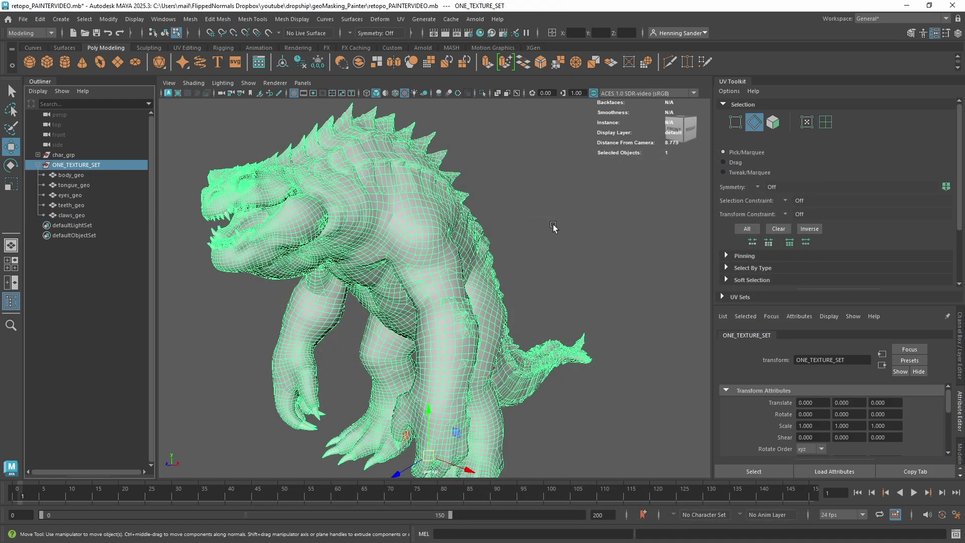
Assign a new Lambert material to ONE_TEXTURE_SET and name it kaiju_mat
left_click(91, 164)
right_click(362, 199)
mouse_move(360, 465)
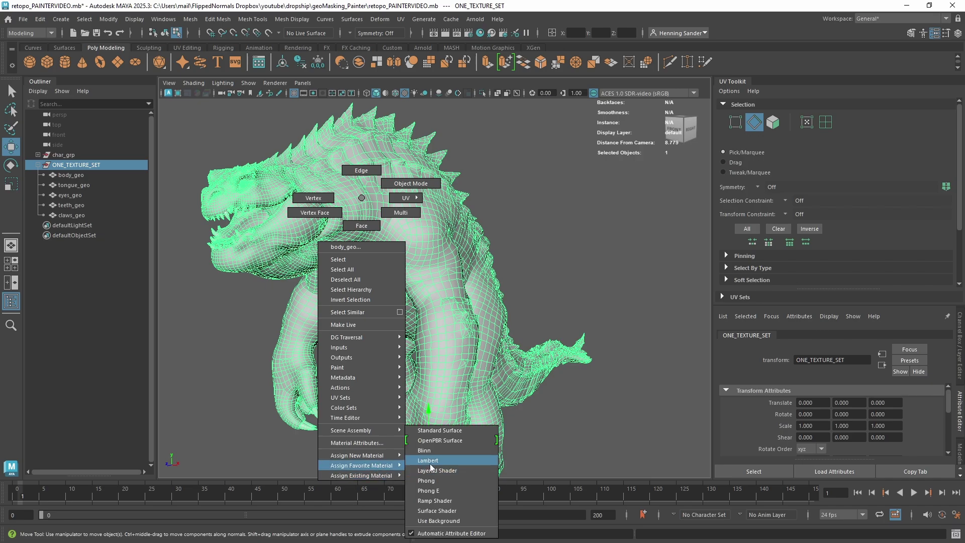
left_click(430, 464)
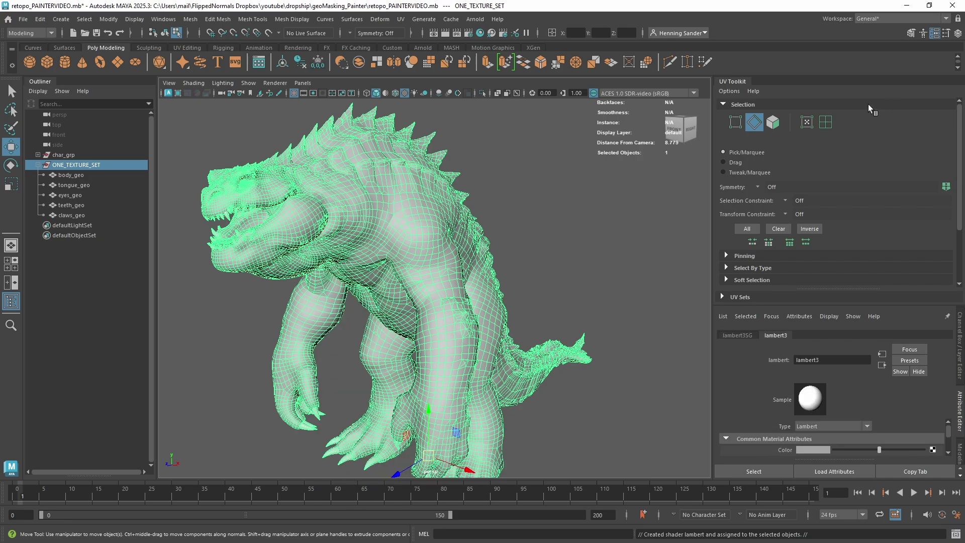
key("Down")
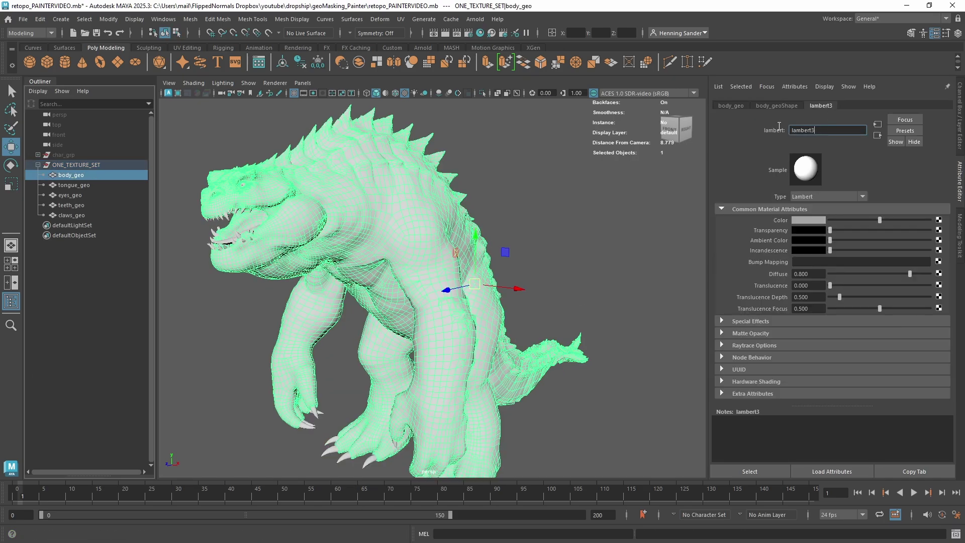
type("b")
type("at")
key("Return")
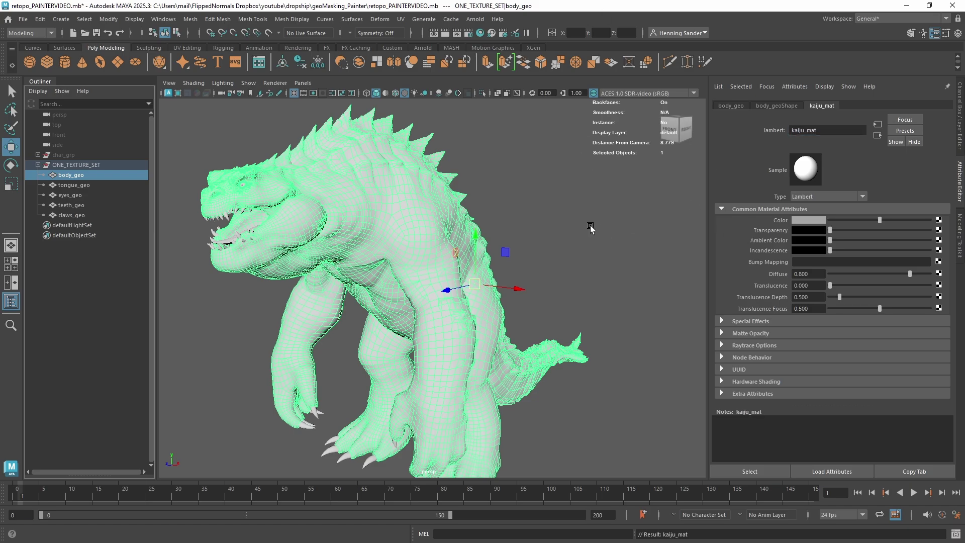
Reselect the ONE_TEXTURE_SET group and export it with File > Export Selection
left_click(591, 228)
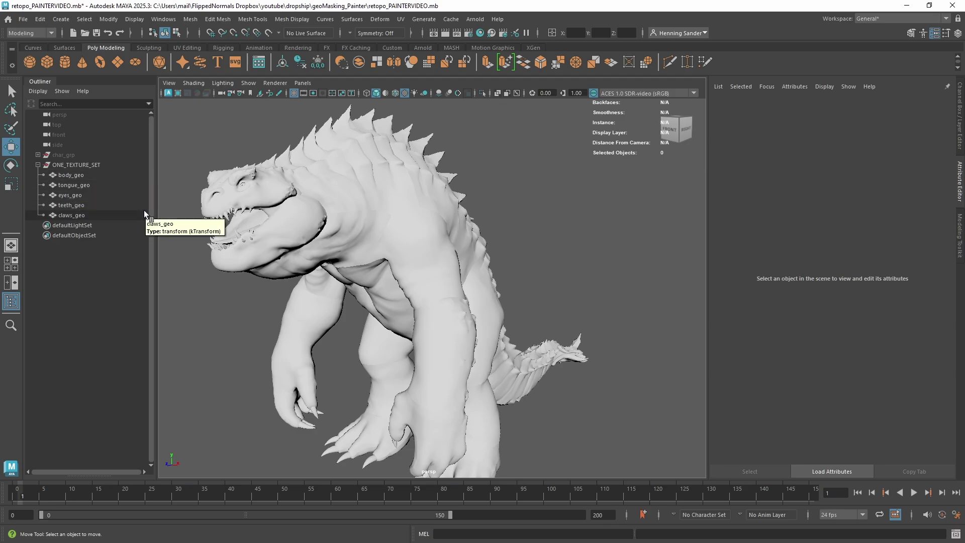
left_click(74, 168)
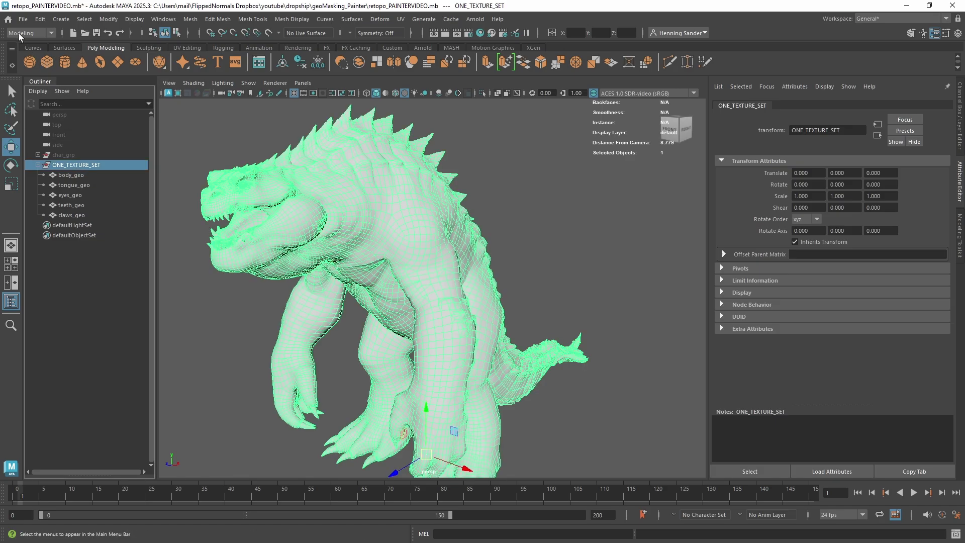
left_click(24, 18)
left_click(65, 156)
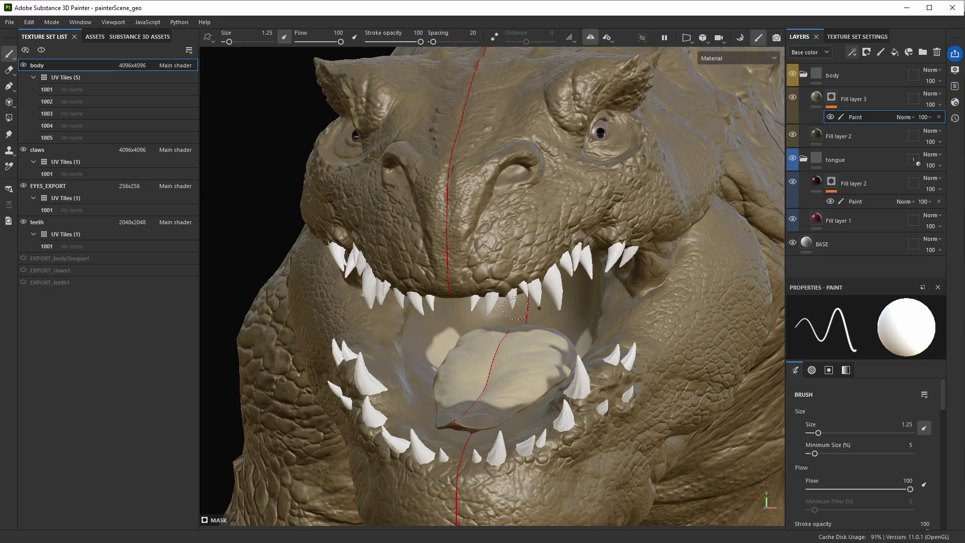
Create a new project using exported02.fbx as the mesh with default settings
key("ctrl+n")
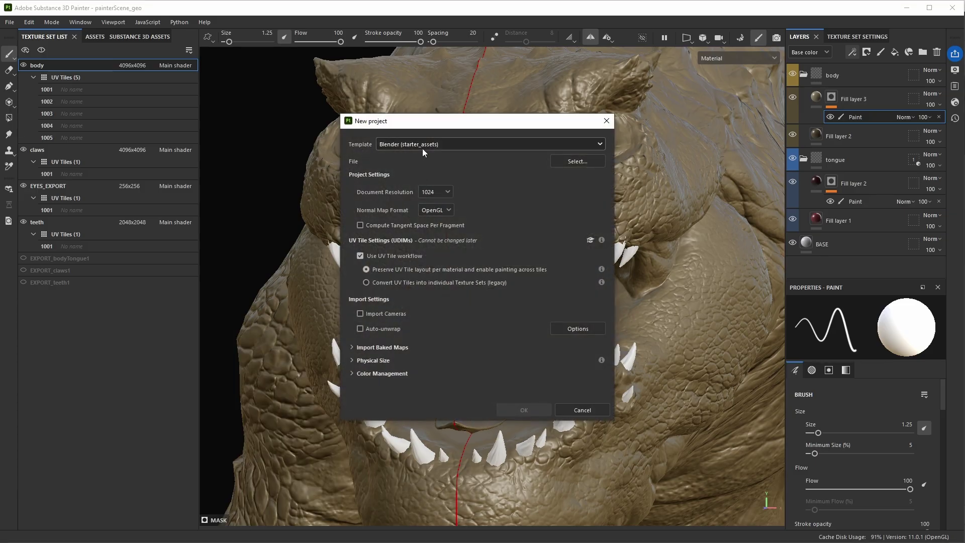
left_click(577, 160)
left_click(324, 221)
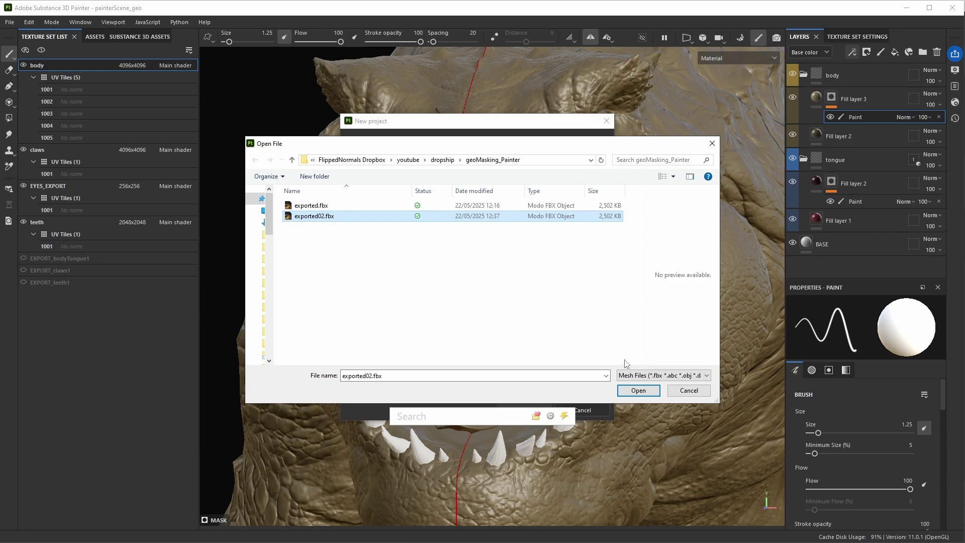
left_click(637, 390)
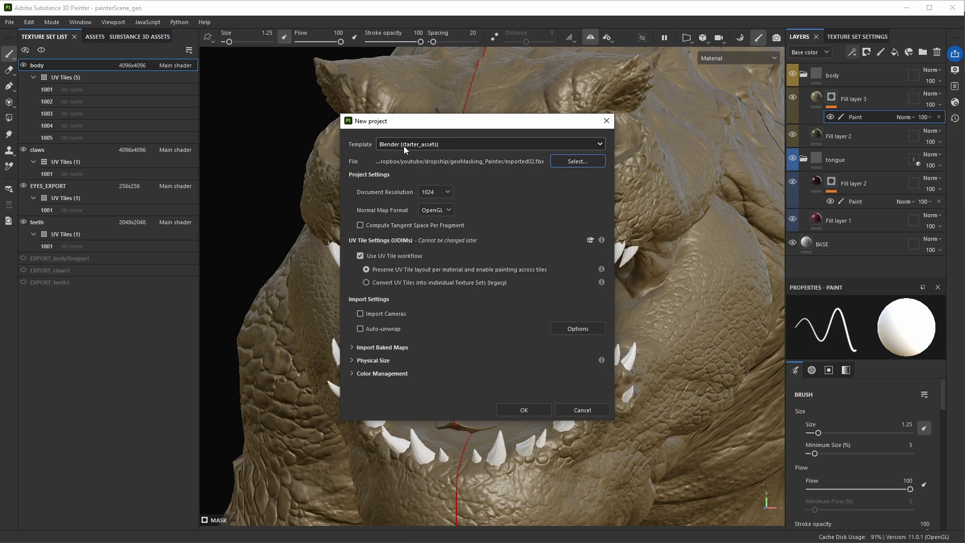
left_click(523, 410)
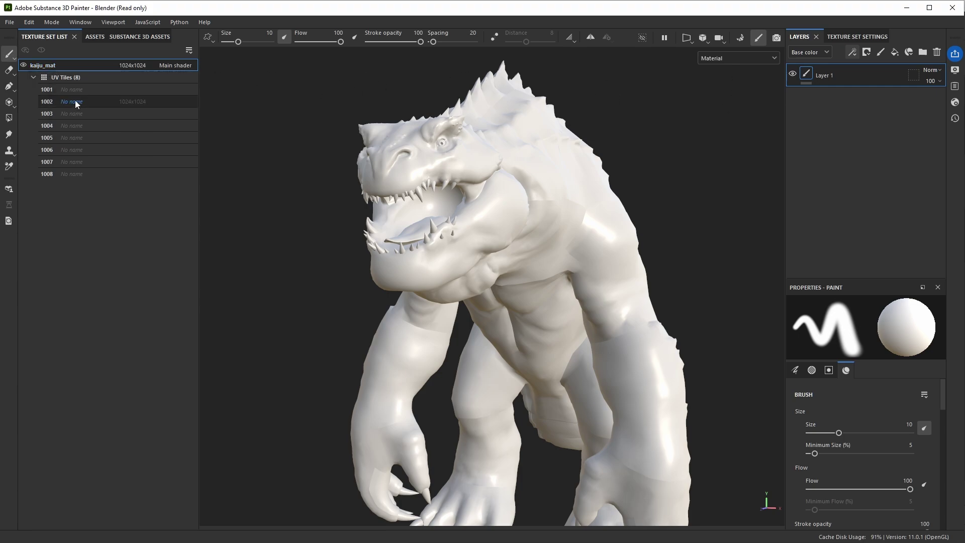
Add a body folder holding a red fill layer and tag it red
left_click(923, 53)
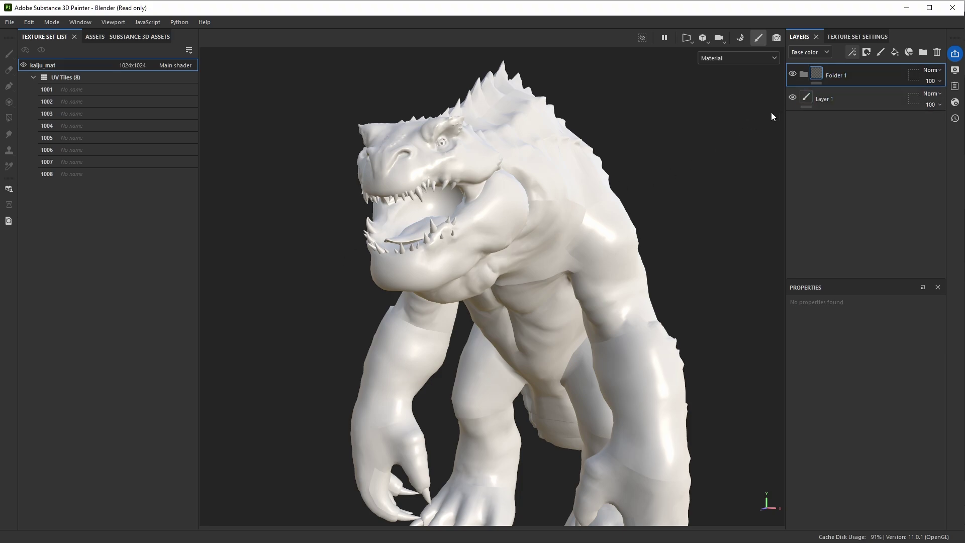
left_click(895, 52)
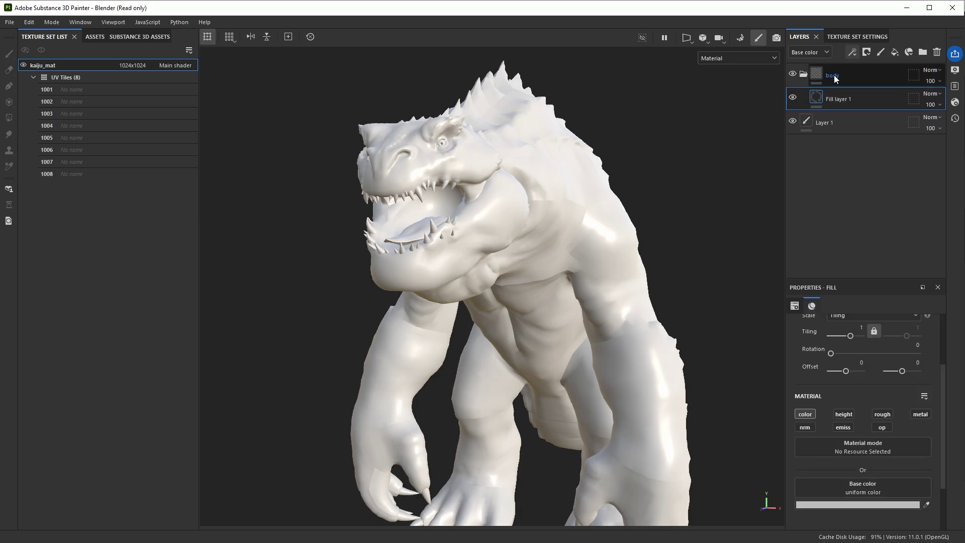
left_click(878, 505)
left_click(793, 440)
left_click_drag(793, 440, 771, 421)
left_click(832, 349)
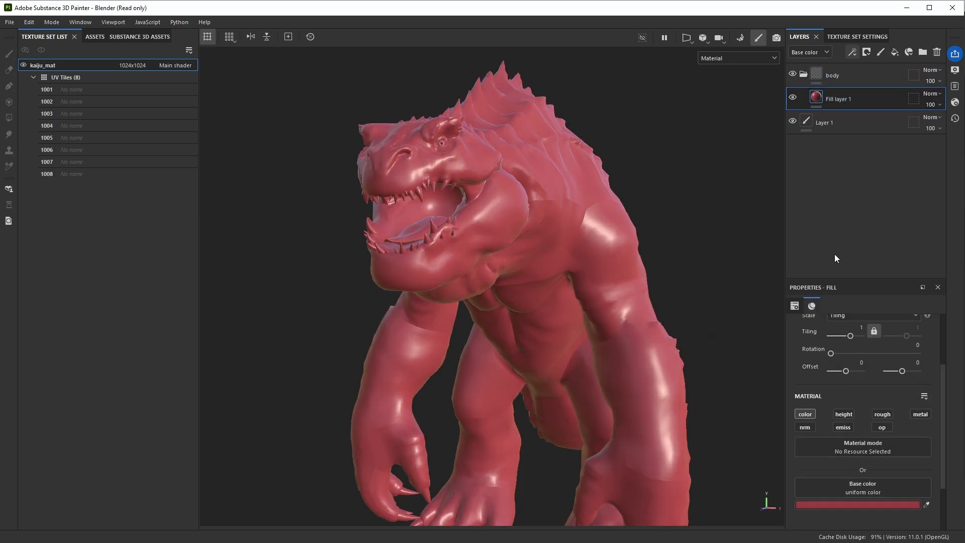
right_click(832, 75)
left_click(885, 355)
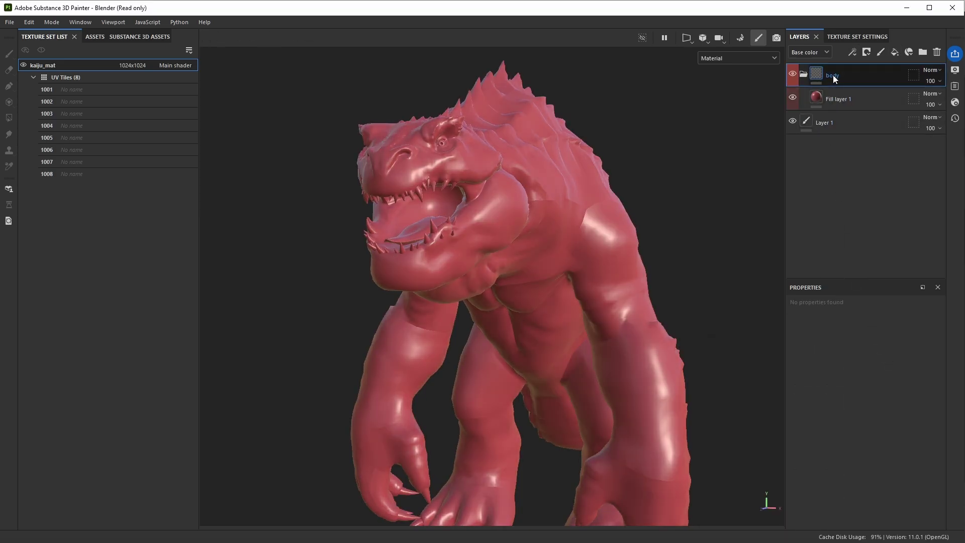
Duplicate the body folder and rename the copies teeth and tongue
key("ctrl+d")
key("ctrl+d")
key("ctrl+d")
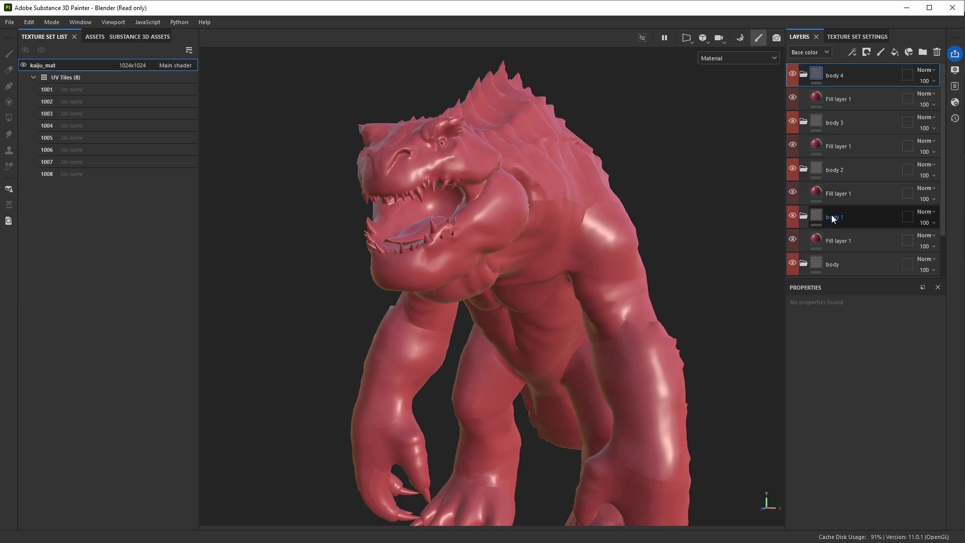
double_click(833, 217)
type("teeth")
key("Tab")
type("tongue")
key("Tab")
type("eyes")
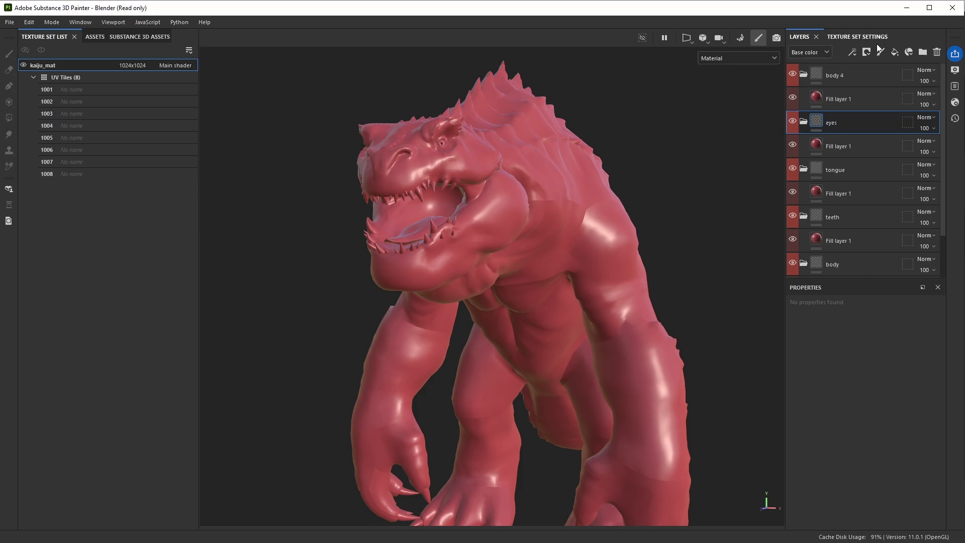
Tag the eyes folder yellow, tongue green and teeth blue
right_click(874, 73)
left_click(869, 277)
right_click(835, 170)
left_click(880, 277)
right_click(837, 217)
left_click(901, 277)
scroll(843, 215, "down", 2)
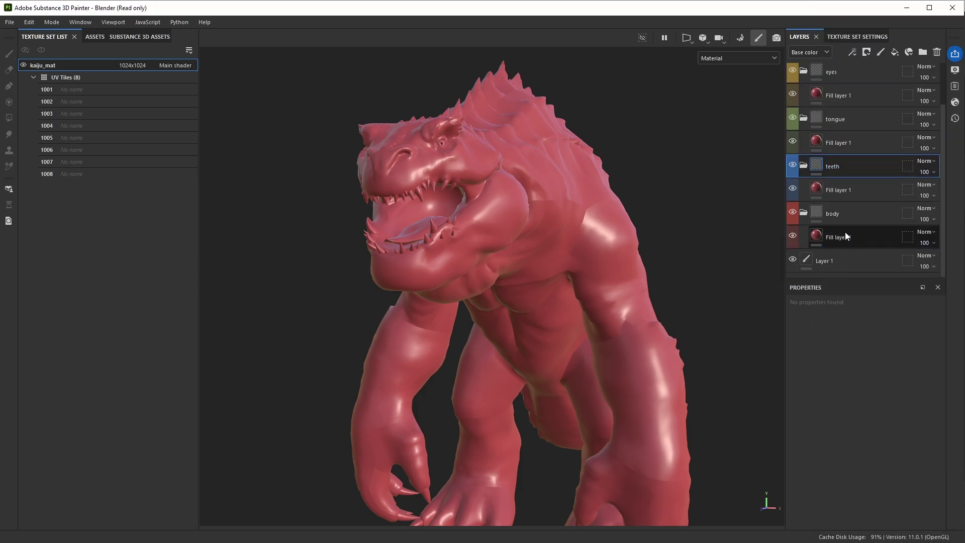
Add a UV Tiles geometry mask to the body folder, ending with tile 1008 (claws) unchecked
left_click(849, 212)
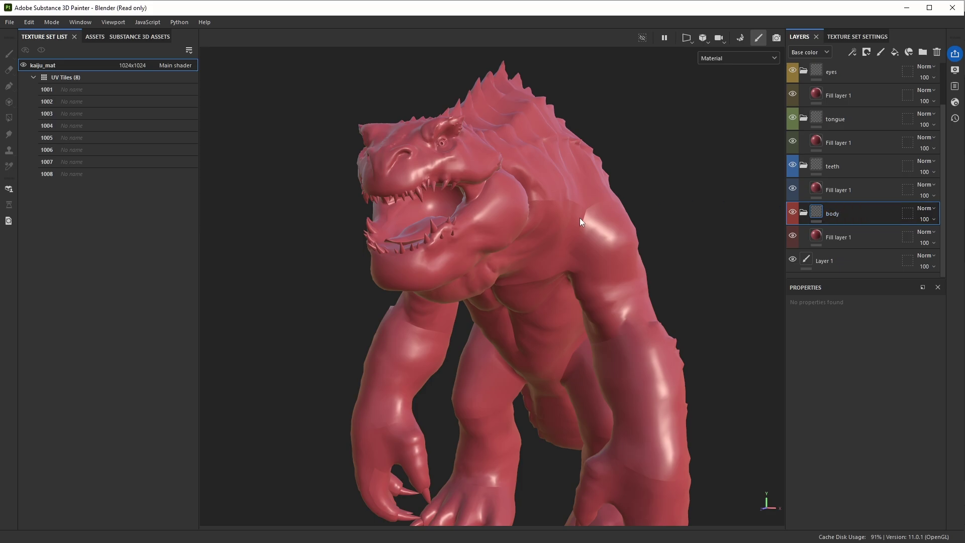
left_click_drag(467, 235, 502, 221, "alt")
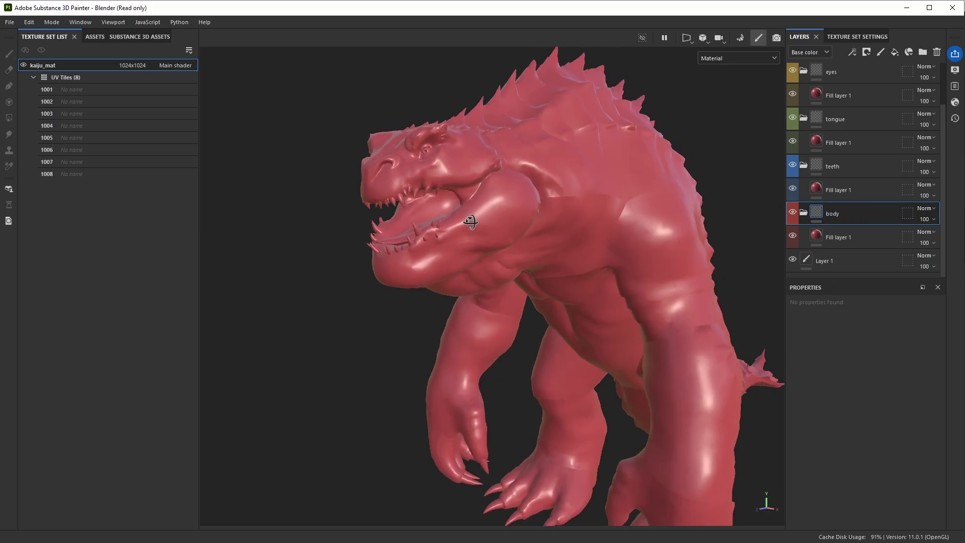
left_click(906, 215)
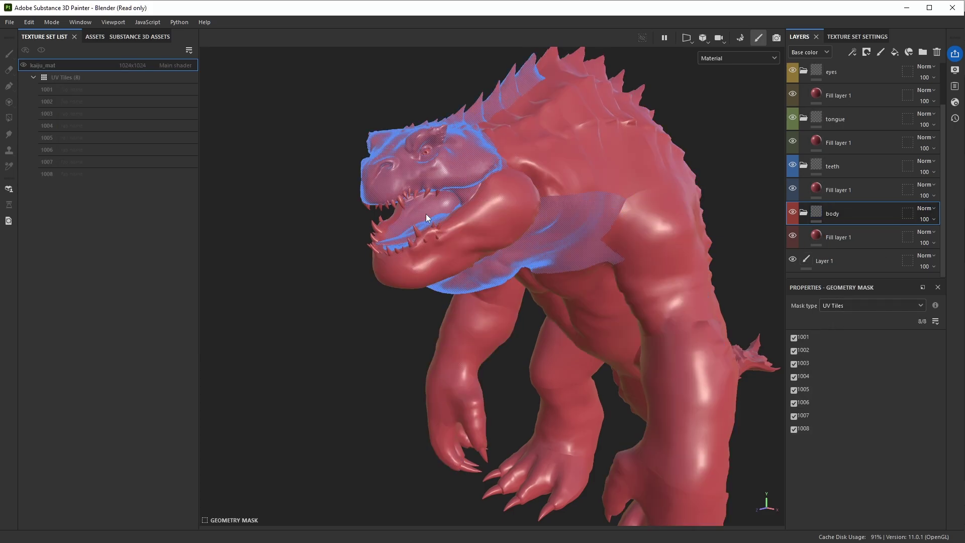
left_click(502, 182)
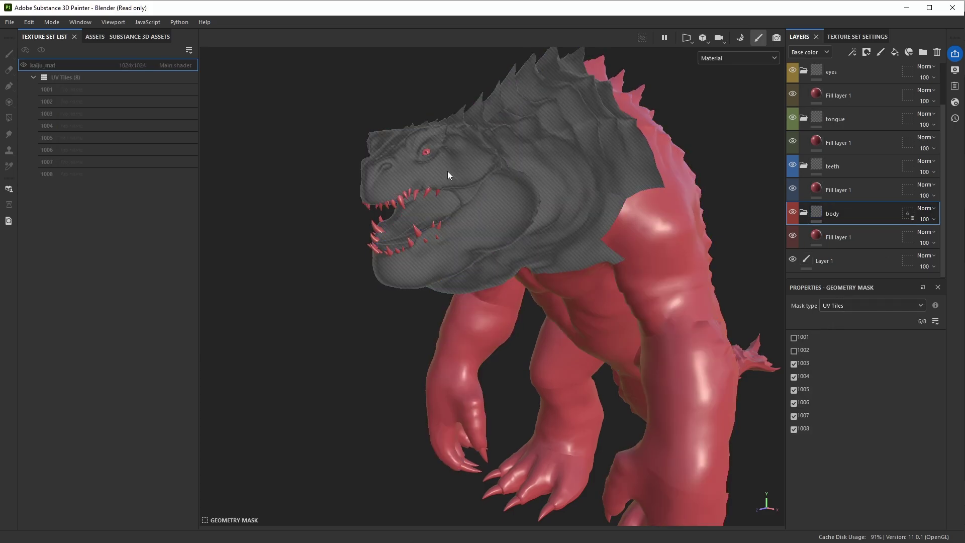
mouse_move(744, 90)
left_mouse_down()
mouse_move(397, 383)
mouse_move(662, 278)
left_mouse_up()
scroll(465, 234, "up", 5)
left_click(440, 247)
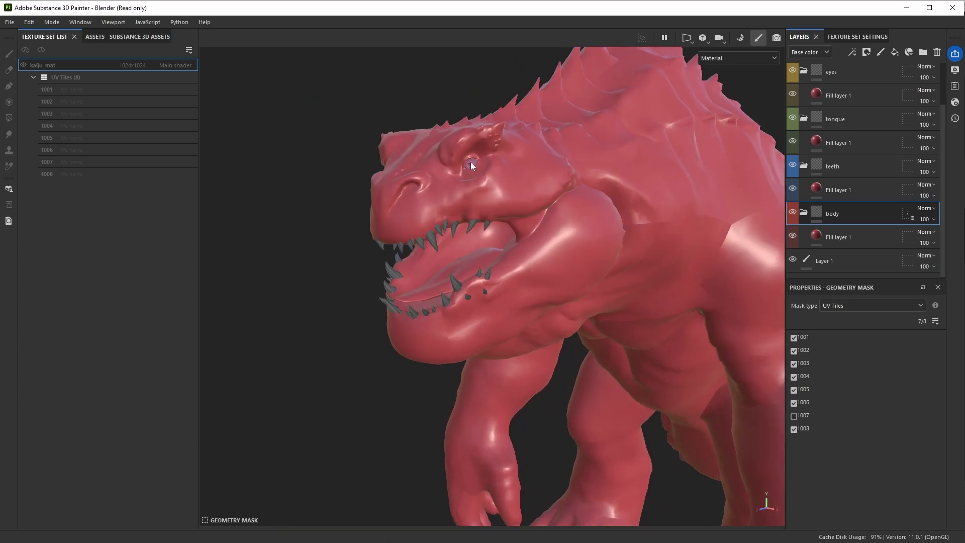
left_click(498, 469)
mouse_move(498, 468)
middle_mouse_down("alt")
mouse_move(497, 276)
mouse_move(381, 218)
middle_mouse_up("alt")
left_click(401, 189, "ctrl")
middle_click_drag(613, 252, 500, 246, "alt")
mouse_move(500, 247)
left_mouse_down("alt")
mouse_move(550, 231)
mouse_move(593, 236)
left_mouse_up("alt")
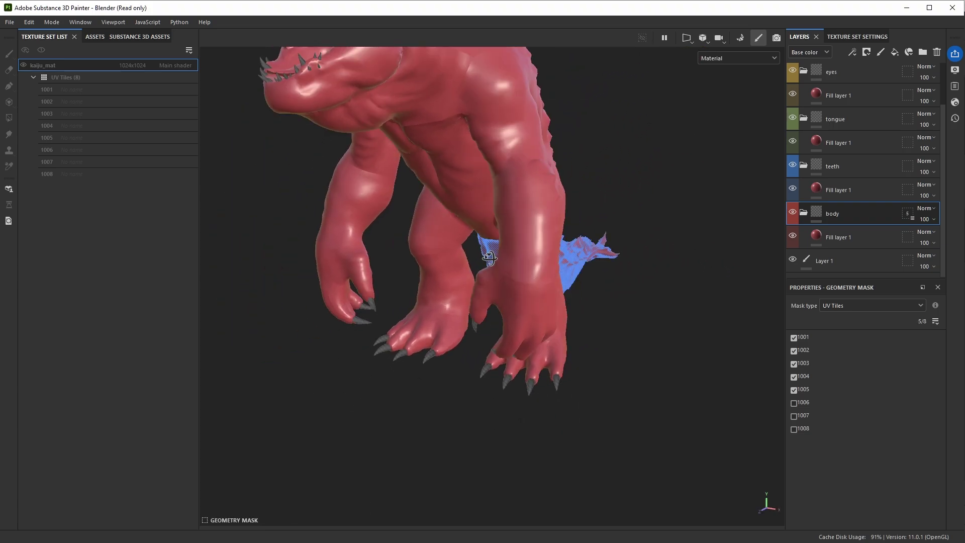
Switch the body folder's mask to Mesh names, keeping only body_geo
left_click(794, 428)
left_click(857, 307)
left_click(848, 329)
left_click(794, 350)
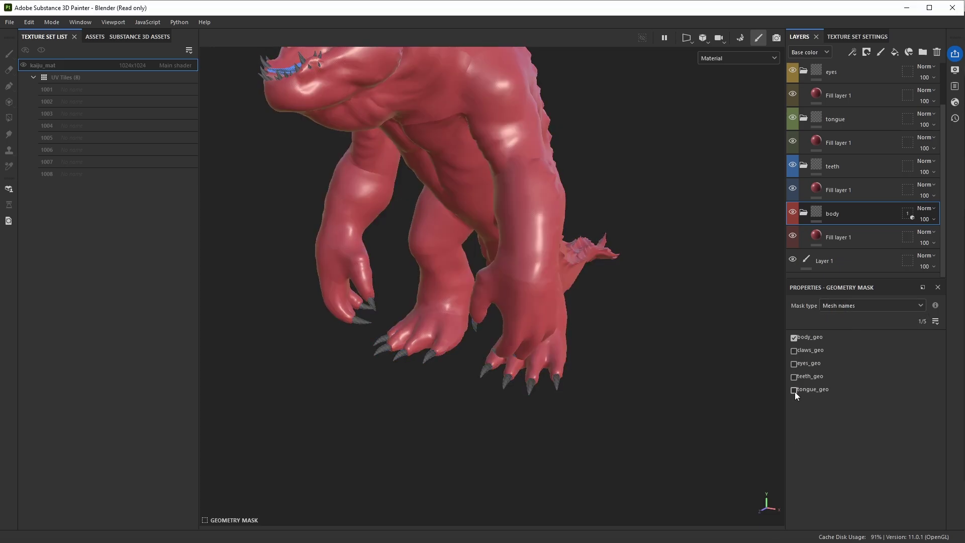
scroll(498, 300, "down", 5)
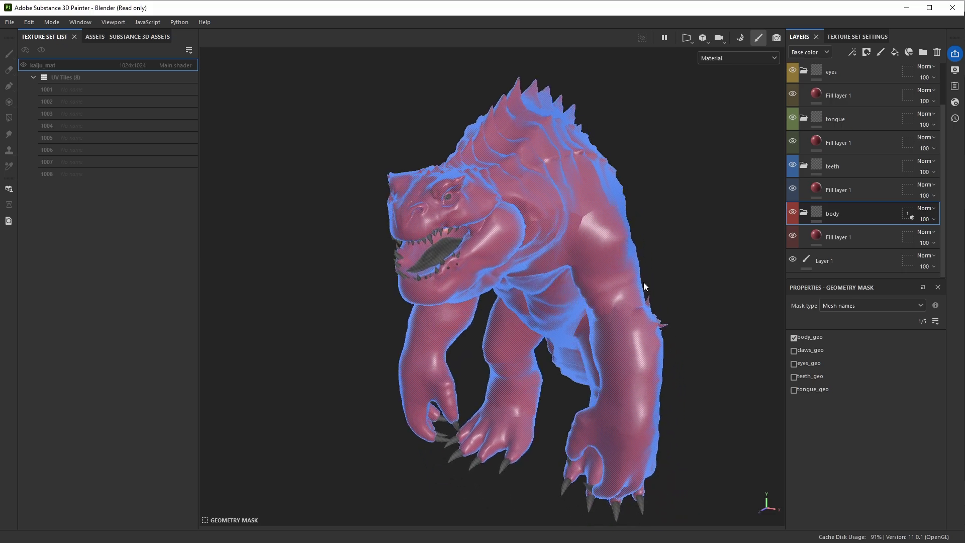
Give the teeth folder a geometry mask limited to teeth_geo
left_click(846, 171)
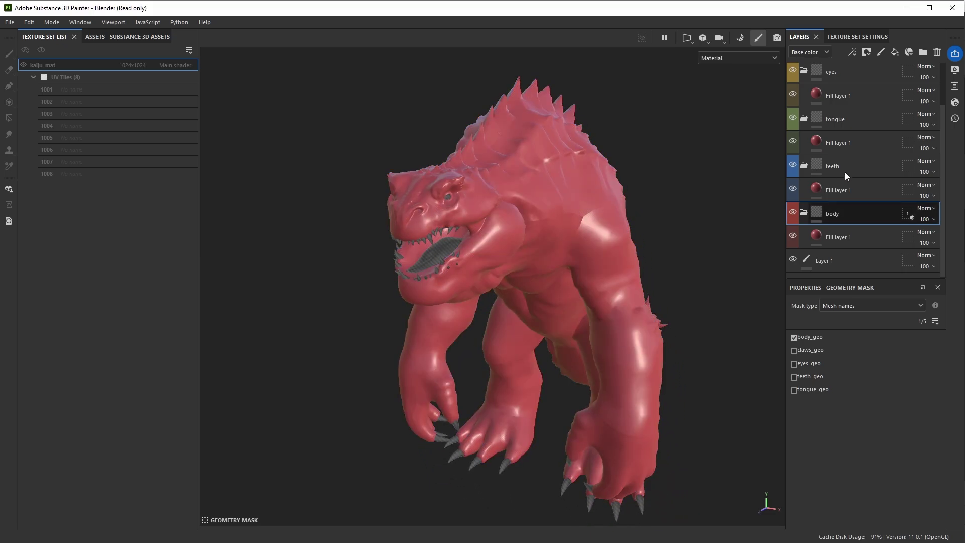
left_click(905, 169)
left_click(793, 363)
left_click(793, 389)
left_click(794, 337)
left_click(794, 350)
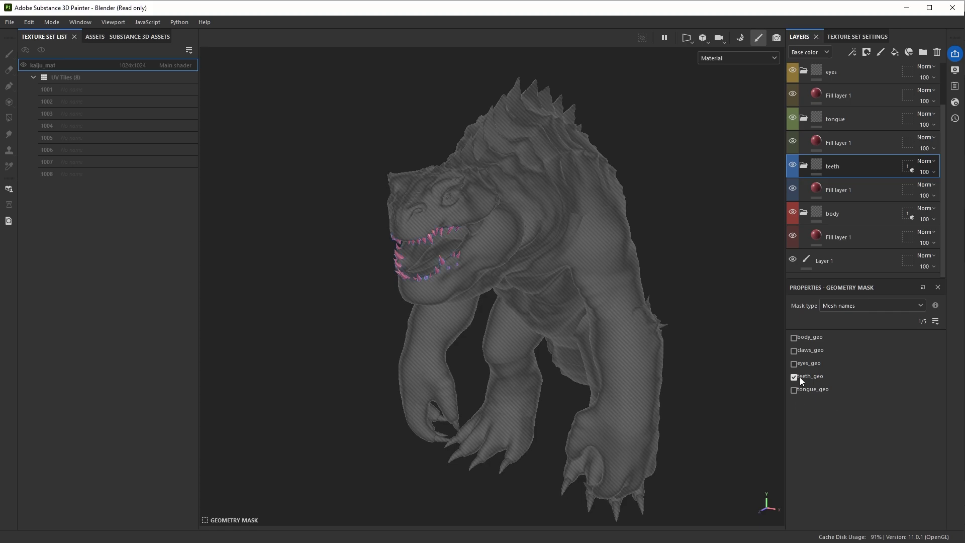
Mask the tongue folder by mesh names and limit the claws folder's mask to claws_geo
left_click(842, 119)
left_click(907, 118)
left_click(872, 305)
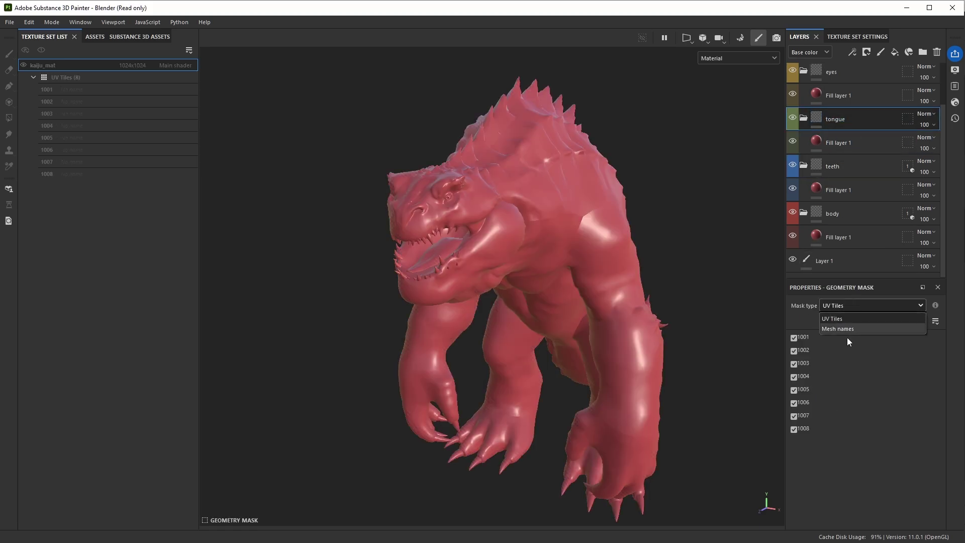
left_click(846, 329)
left_click(907, 71)
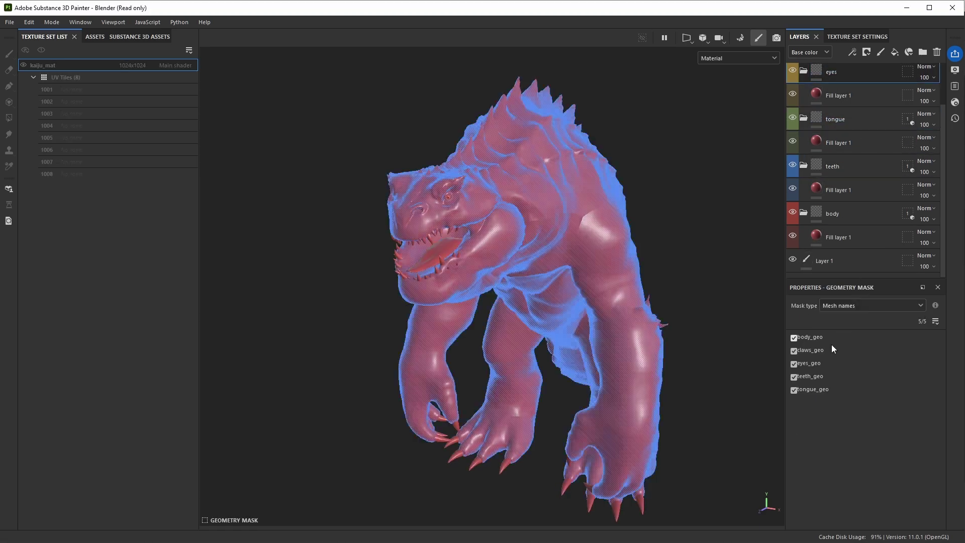
left_click(794, 363)
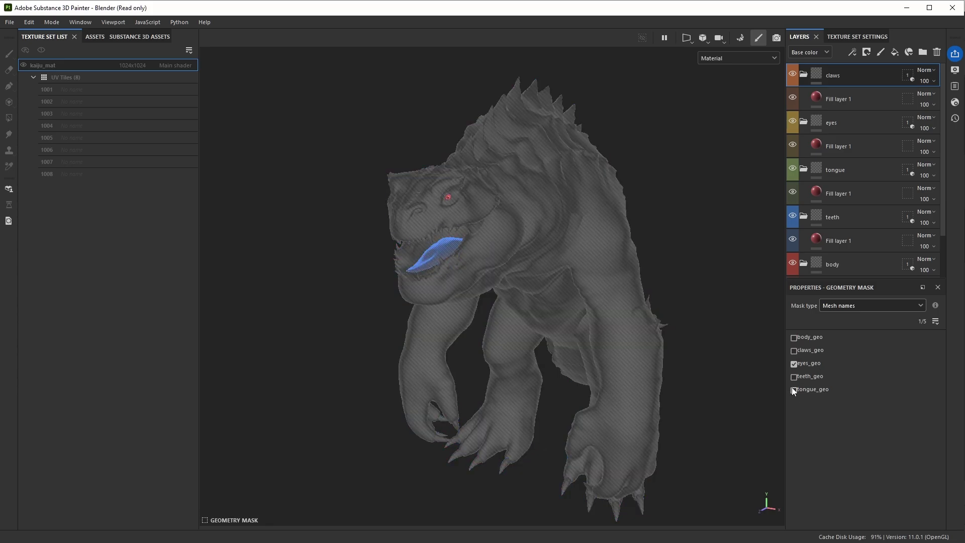
left_click(794, 350)
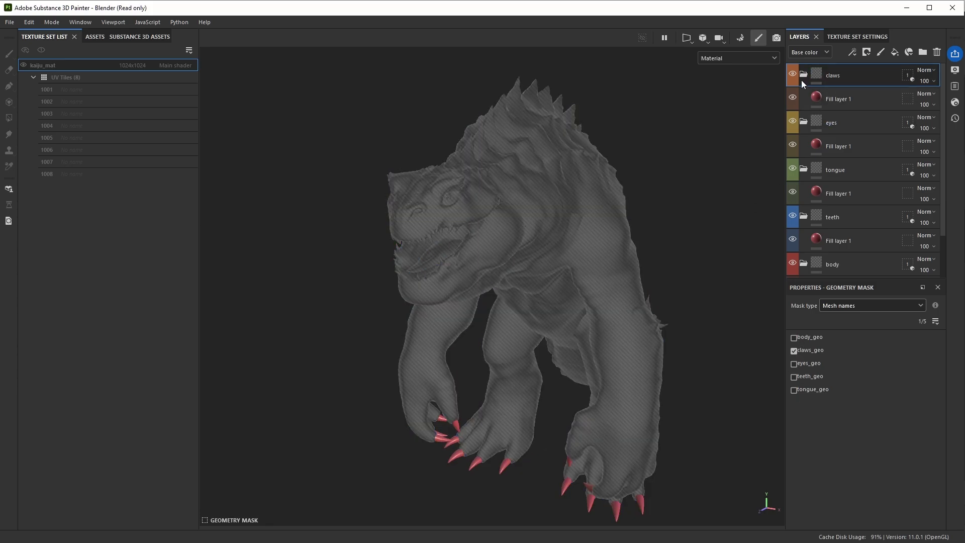
Set the body folder fill's base colour to brown
left_click(842, 100)
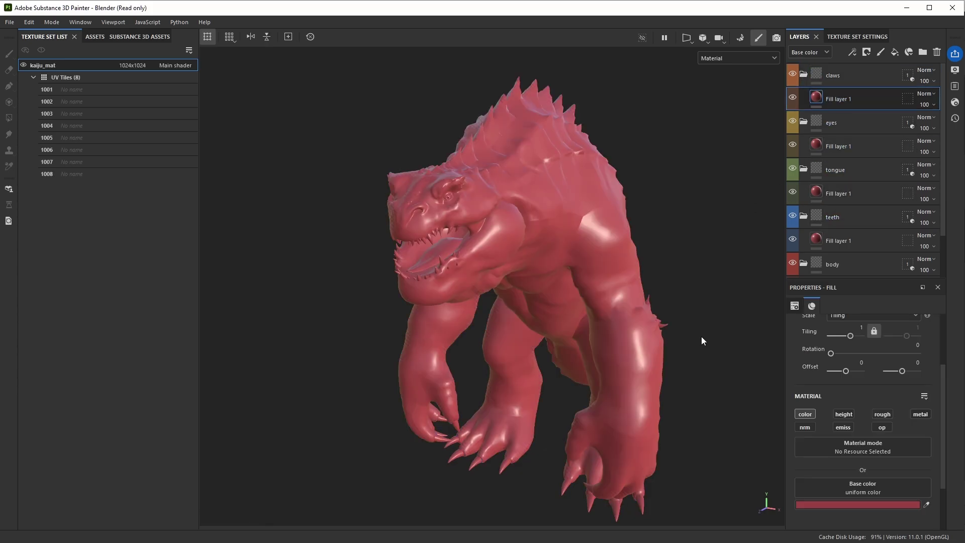
left_click_drag(596, 311, 612, 285, "alt")
scroll(822, 246, "down", 2)
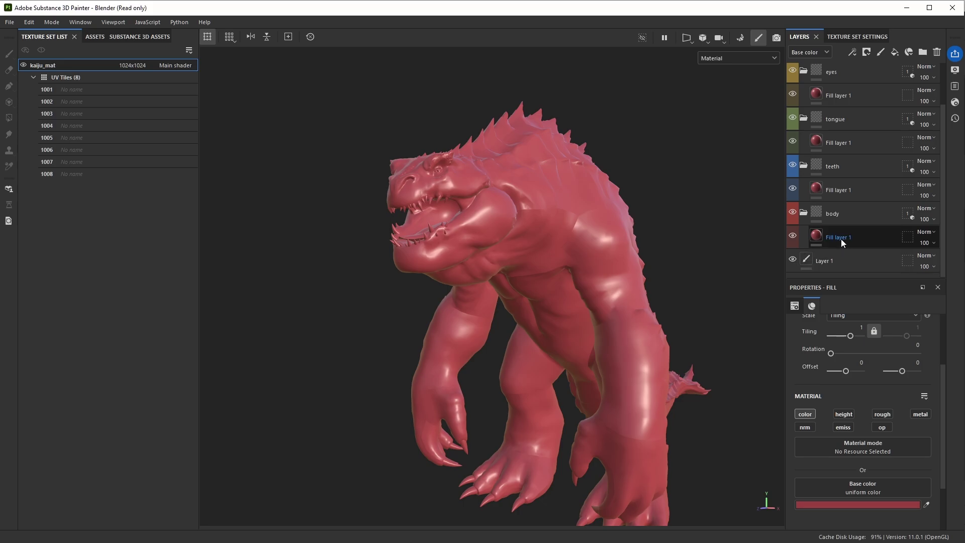
left_click(841, 239)
left_click(849, 503)
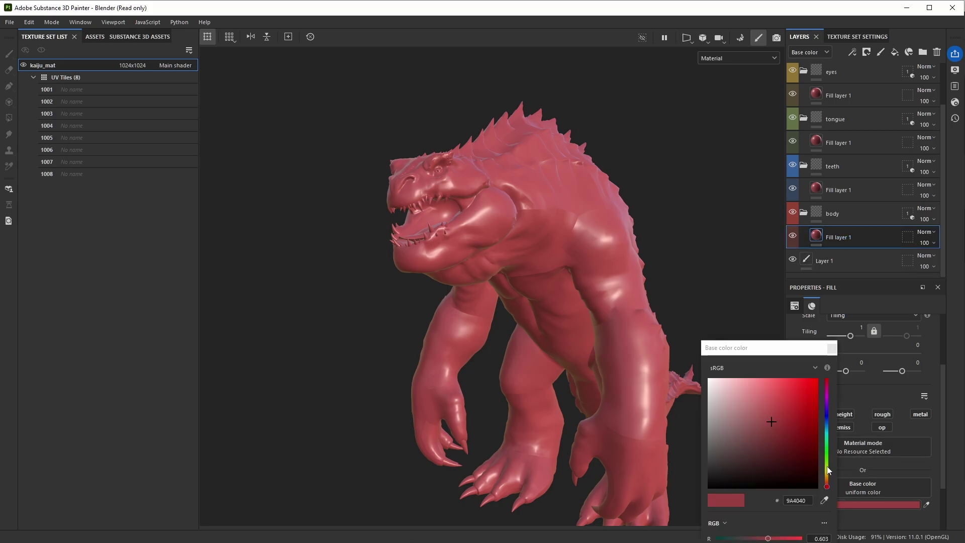
mouse_move(827, 470)
left_mouse_down()
mouse_move(814, 473)
mouse_move(777, 439)
left_mouse_up()
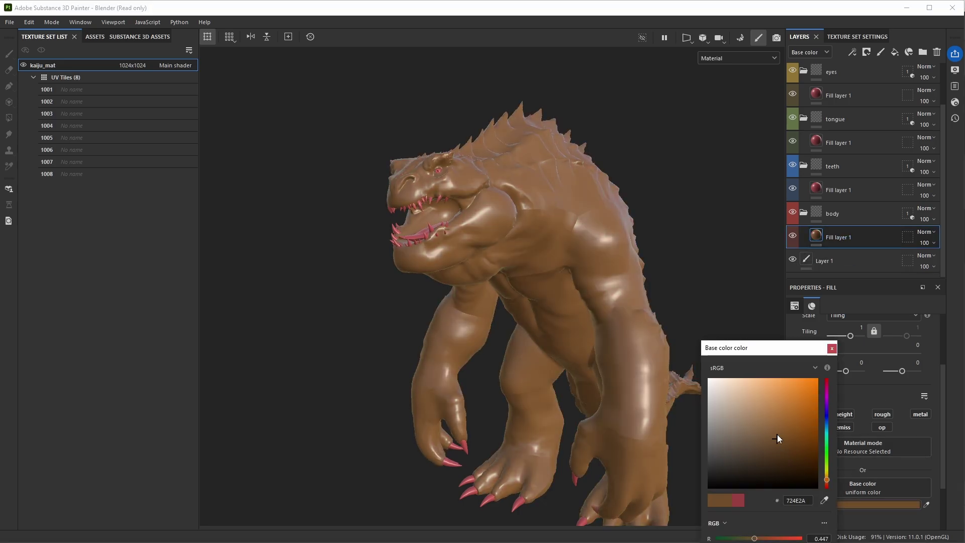
left_click_drag(628, 352, 567, 285, "alt")
Orbit to look into the kaiju's mouth and select the teeth folder's fill layer
scroll(531, 242, "down", 2)
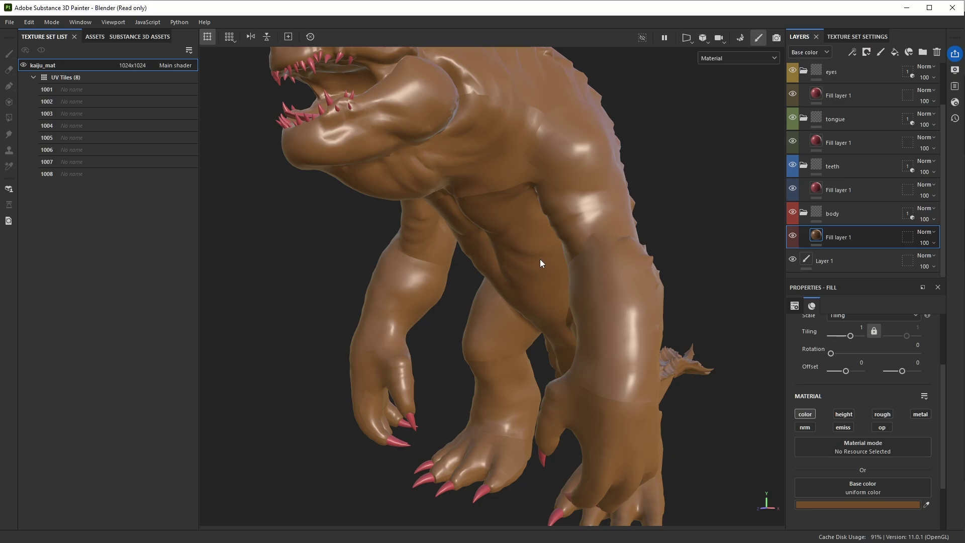
middle_click_drag(566, 291, 569, 300, "alt")
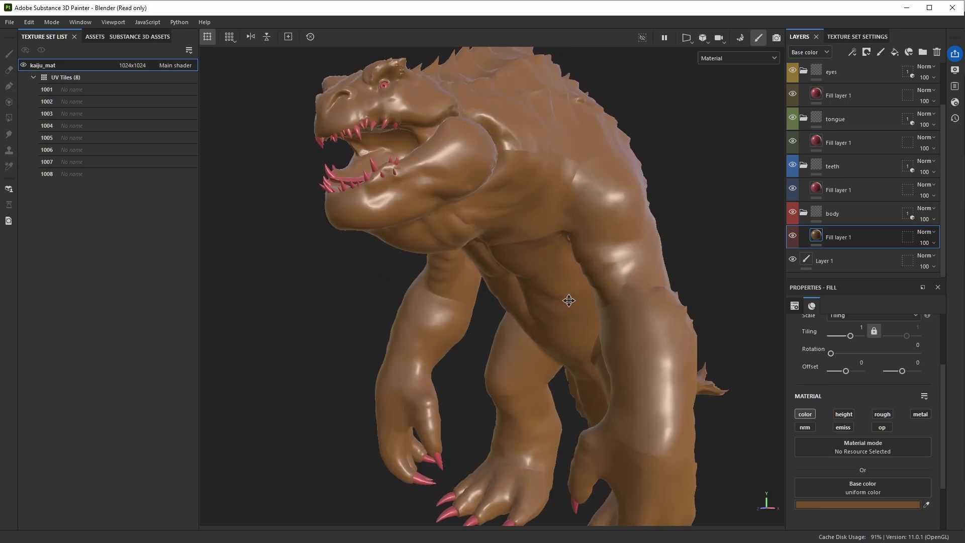
mouse_move(568, 300)
left_mouse_down("alt")
mouse_move(571, 282)
mouse_move(577, 294)
left_mouse_up("alt")
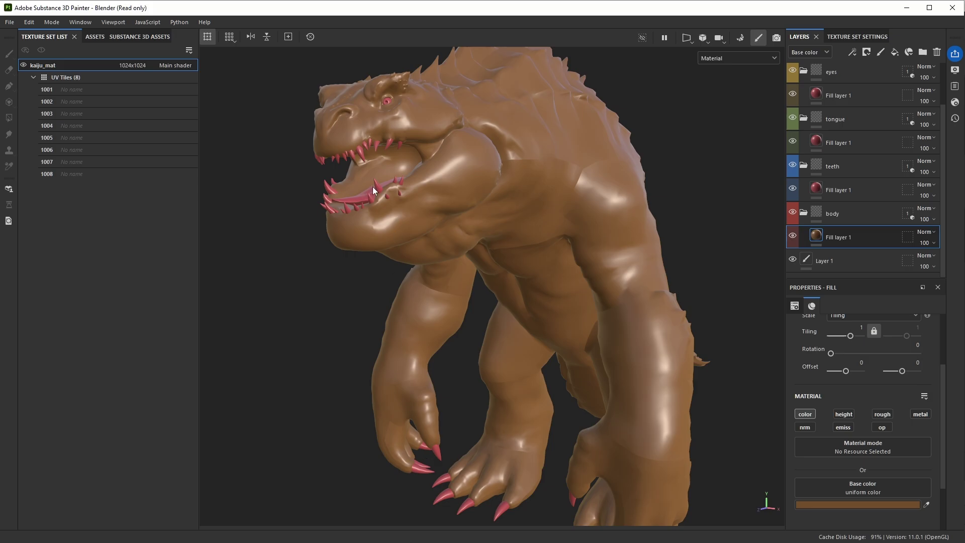
scroll(372, 186, "up", 3)
scroll(372, 179, "up", 4)
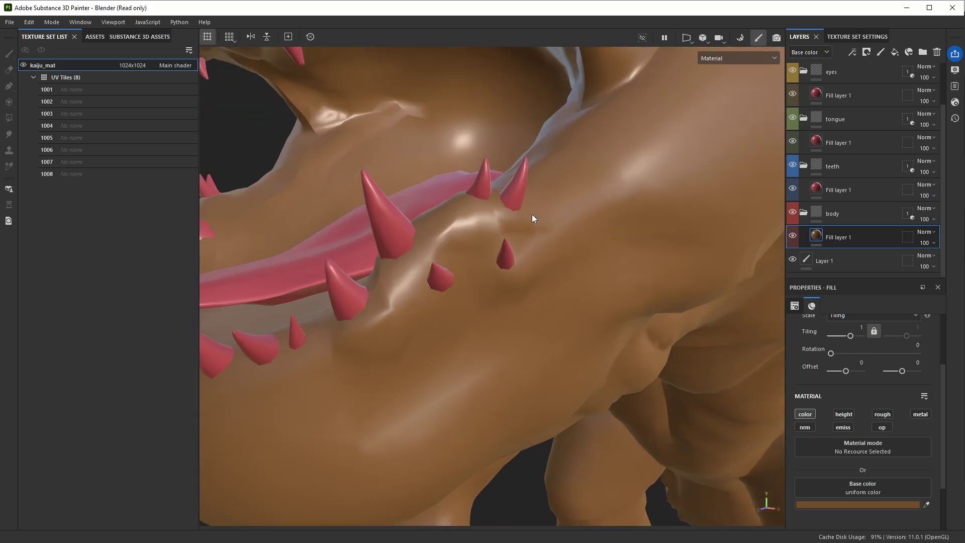
left_click_drag(532, 216, 578, 202, "alt")
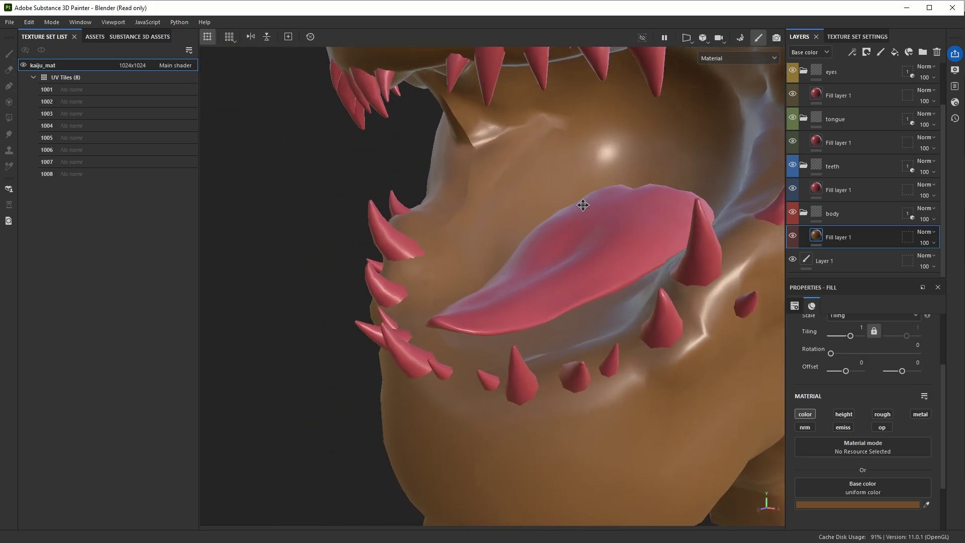
left_click(858, 189)
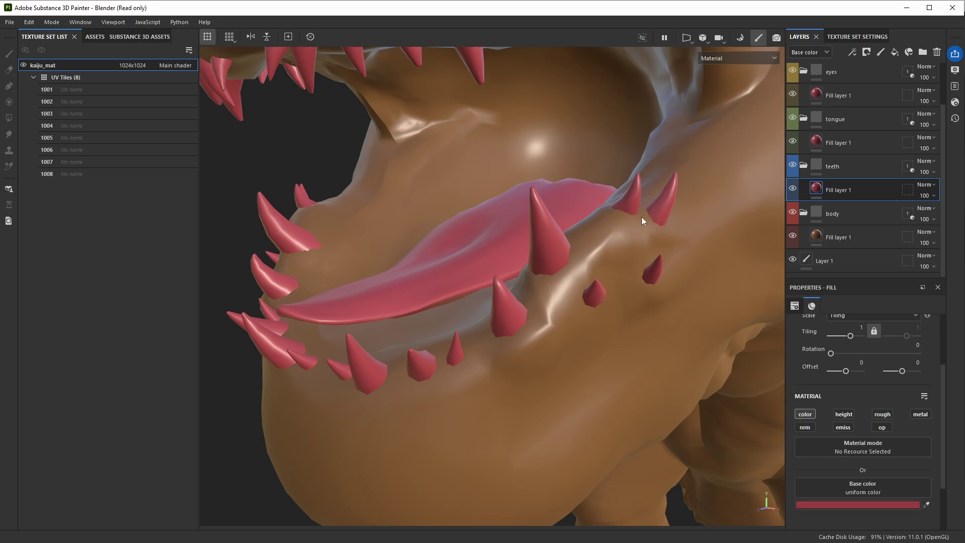
Add a white fill above the teeth fill and darken the base teeth fill to greyish brown
left_click(894, 52)
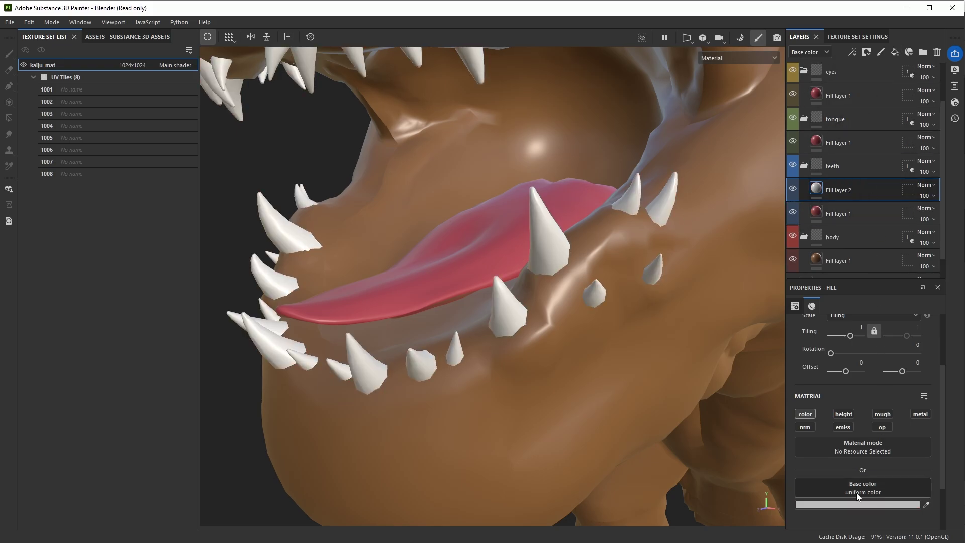
left_click(793, 189)
left_click(850, 213)
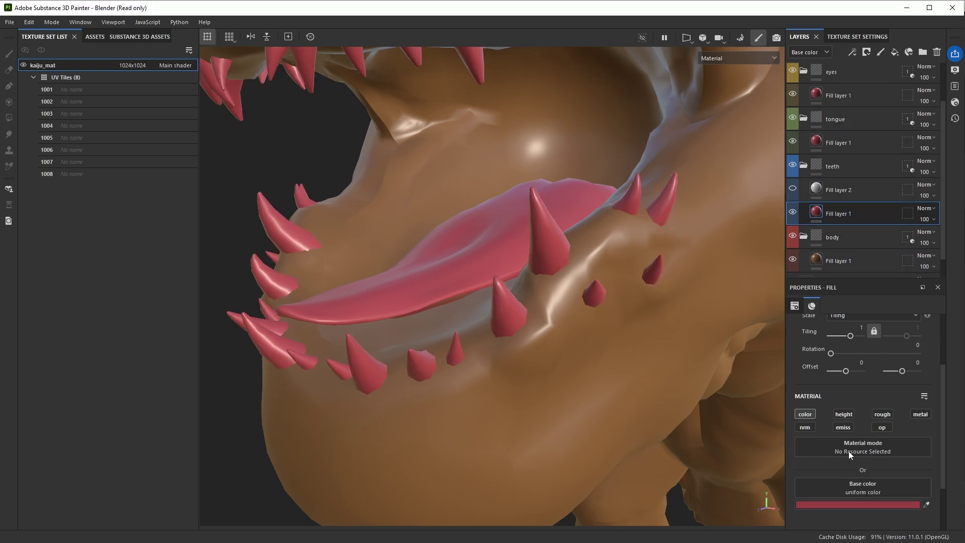
left_click(850, 505)
left_click(794, 450)
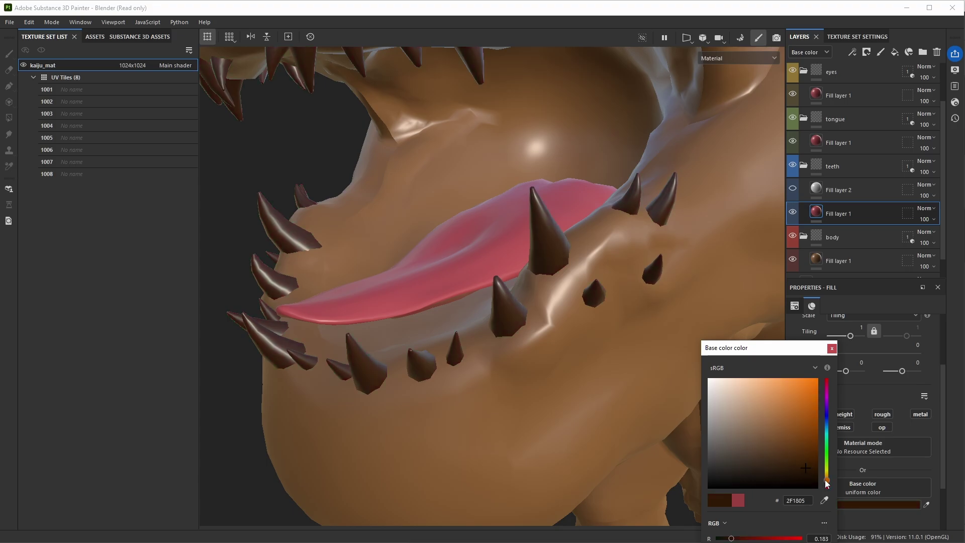
left_click_drag(774, 462, 736, 461)
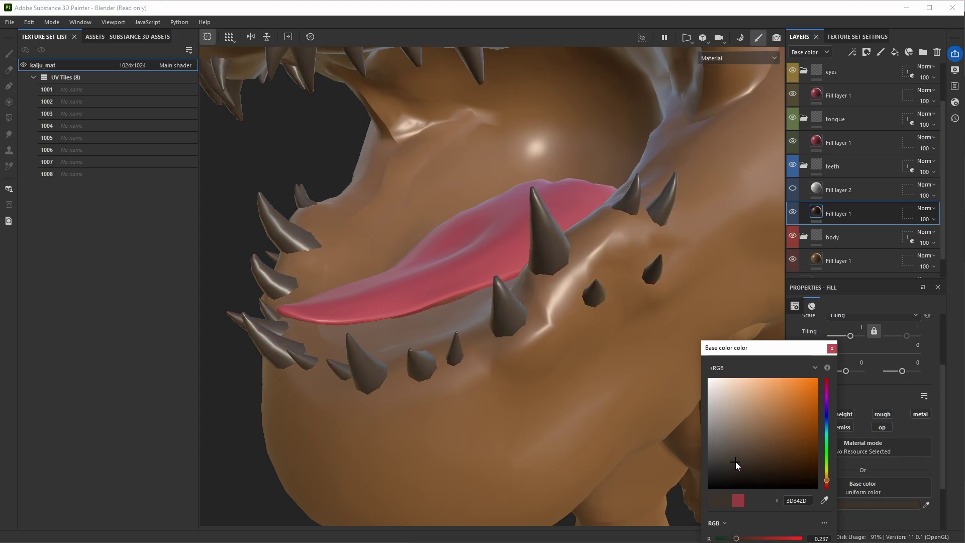
left_click(832, 348)
left_click(837, 190)
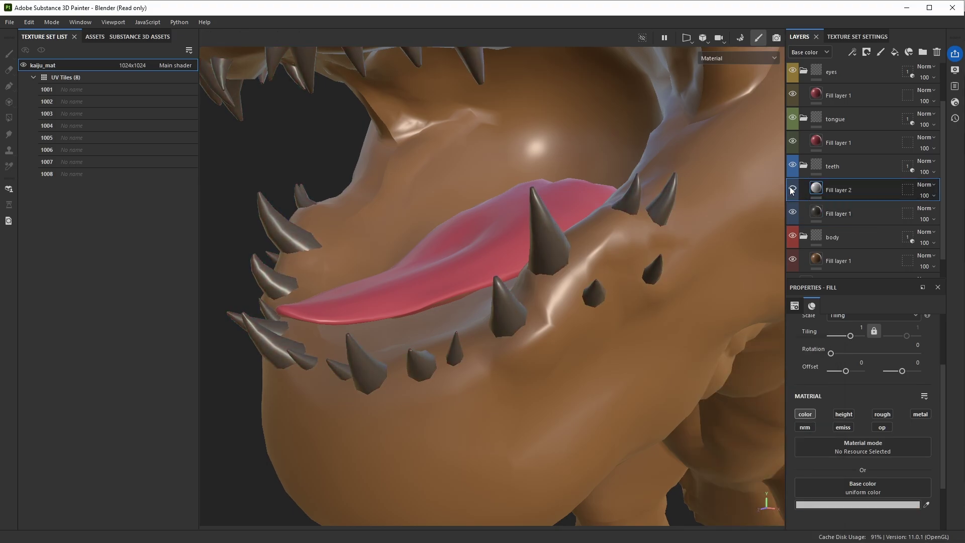
left_click(792, 190)
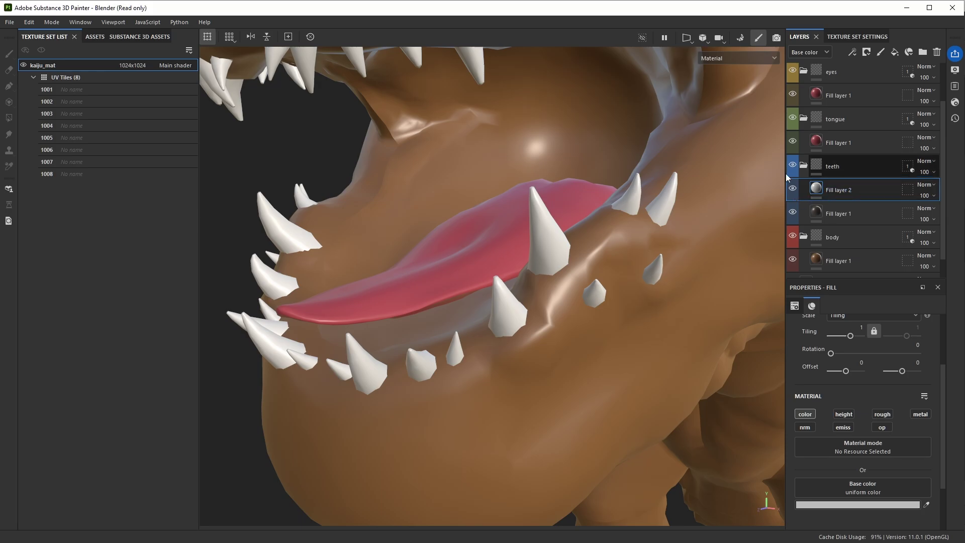
Give the white teeth layer a black mask with a Paint effect and isolate the teeth
right_click(838, 190)
left_click(850, 19)
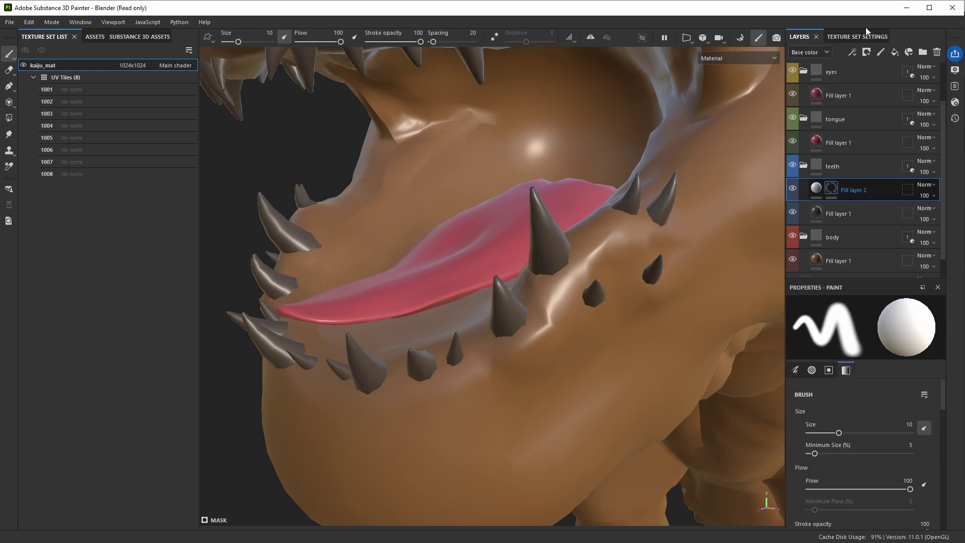
left_click(853, 52)
left_click(868, 81)
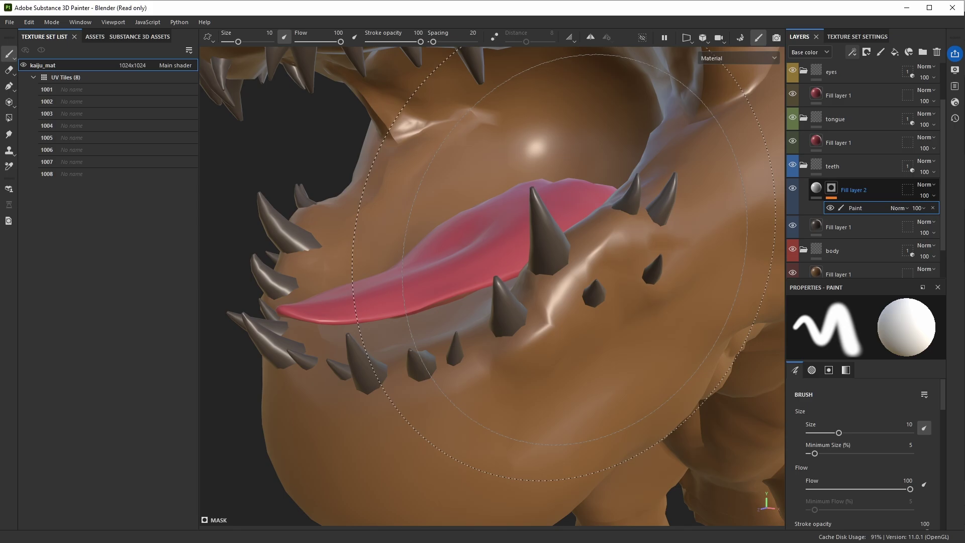
left_click(642, 37)
mouse_move(392, 387)
left_mouse_down("alt")
mouse_move(506, 345)
mouse_move(288, 237)
left_mouse_up("alt")
right_click_drag(288, 238, 233, 254, "alt")
left_click_drag(510, 306, 750, 332, "alt")
right_click_drag(751, 331, 599, 313, "alt")
mouse_move(599, 313)
left_mouse_down("alt")
mouse_move(493, 291)
mouse_move(631, 337)
left_mouse_up("alt")
Paint white tips onto the front teeth with a tiny brush, toggling isolation with Alt+H
mouse_move(632, 337)
right_mouse_down("ctrl")
mouse_move(470, 289)
mouse_move(626, 289)
right_mouse_up("ctrl")
mouse_move(621, 281)
left_mouse_down()
mouse_move(638, 275)
mouse_move(619, 287)
left_mouse_up()
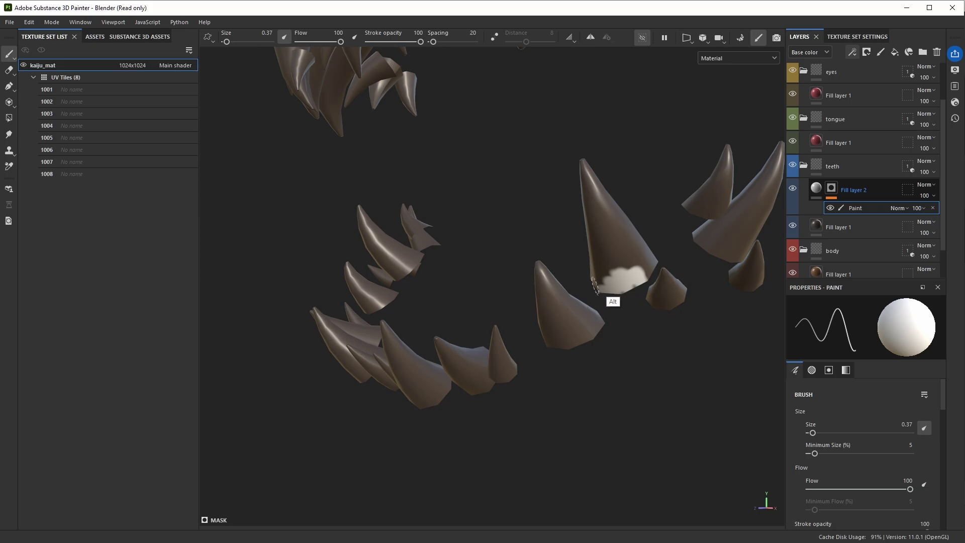
key("alt+h")
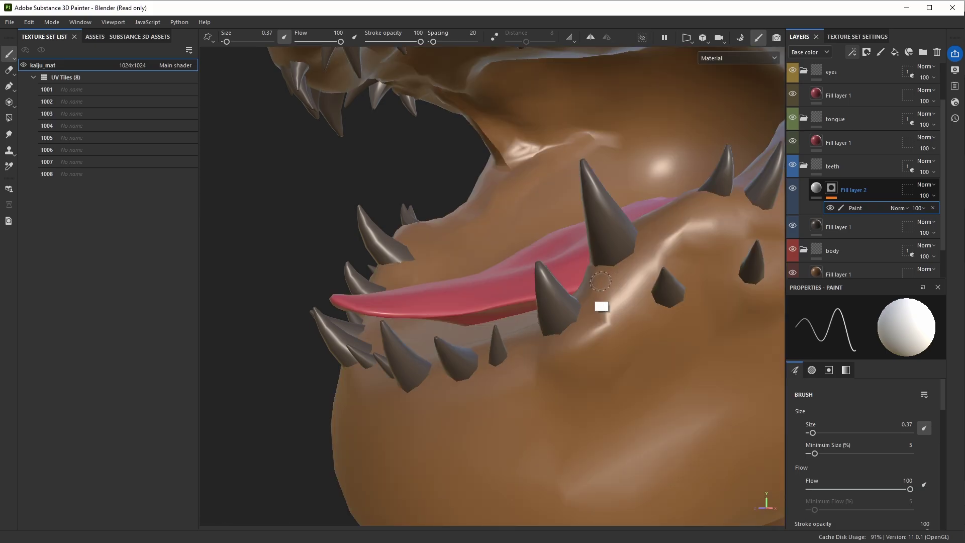
mouse_move(628, 276)
left_mouse_down("alt")
mouse_move(616, 256)
mouse_move(600, 283)
mouse_move(594, 263)
left_mouse_up("alt")
key("alt+h")
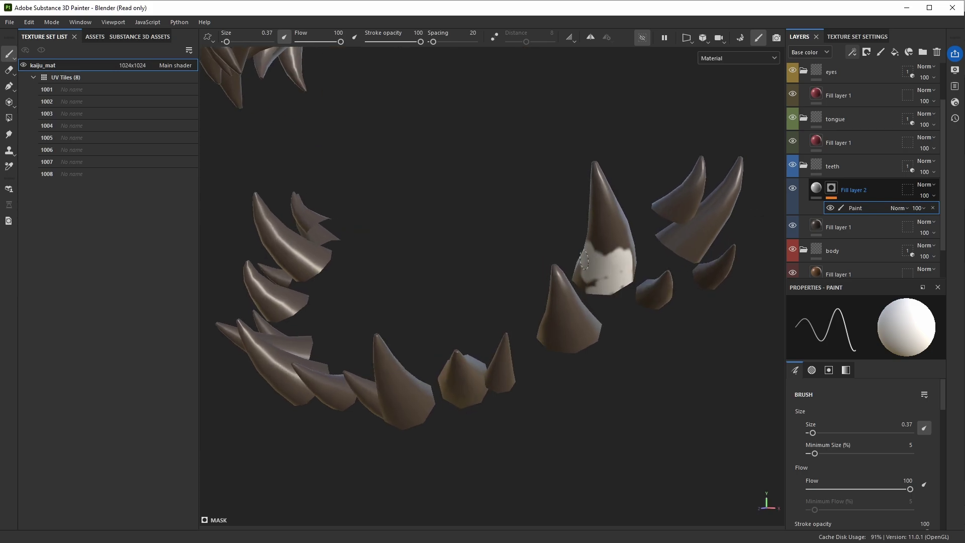
mouse_move(637, 257)
left_mouse_down("alt")
mouse_move(632, 236)
mouse_move(635, 244)
left_mouse_up("alt")
key("alt+h")
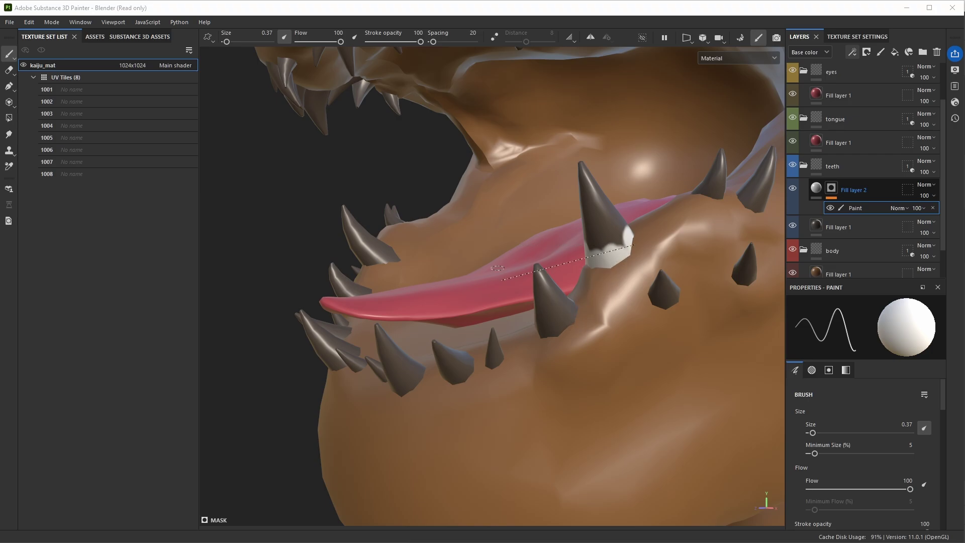
key("alt+h")
mouse_move(558, 327)
left_mouse_down()
mouse_move(576, 316)
mouse_move(554, 344)
left_mouse_up()
key("alt+h")
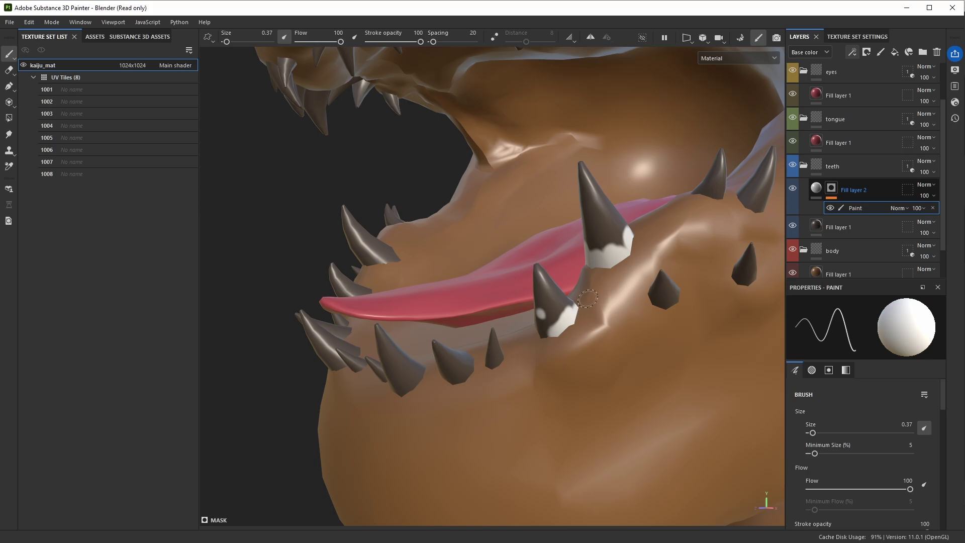
left_click(547, 268, "alt")
right_click_drag(547, 268, 278, 260, "alt")
mouse_move(278, 261)
left_mouse_down("alt")
mouse_move(318, 229)
mouse_move(500, 288)
mouse_move(562, 244)
mouse_move(517, 287)
mouse_move(482, 301)
left_mouse_up("alt")
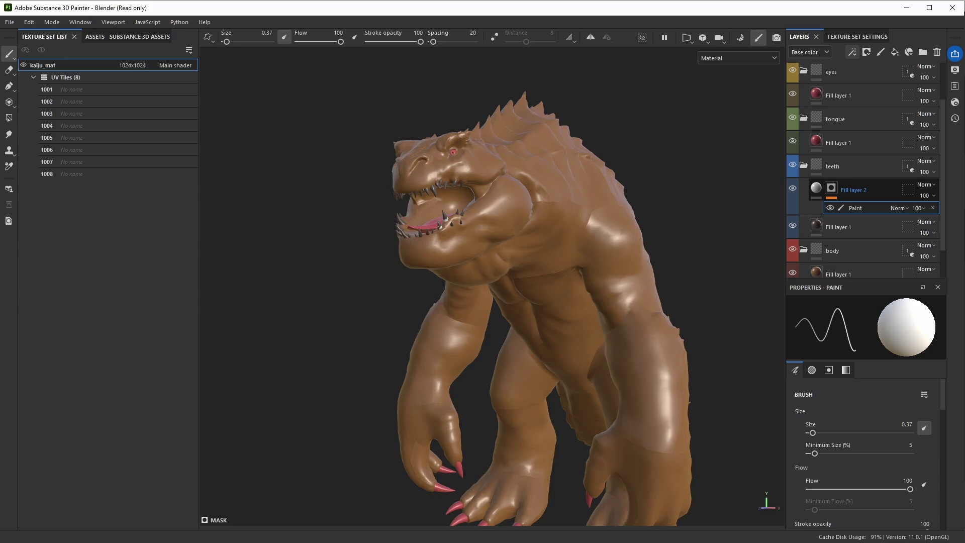
Change the teeth folder's geometry mask from Mesh names to UV Tiles, including all eight tiles
mouse_move(508, 258)
left_mouse_down("alt")
mouse_move(487, 266)
mouse_move(543, 260)
mouse_move(495, 241)
left_mouse_up("alt")
right_click_drag(496, 242, 456, 261, "alt")
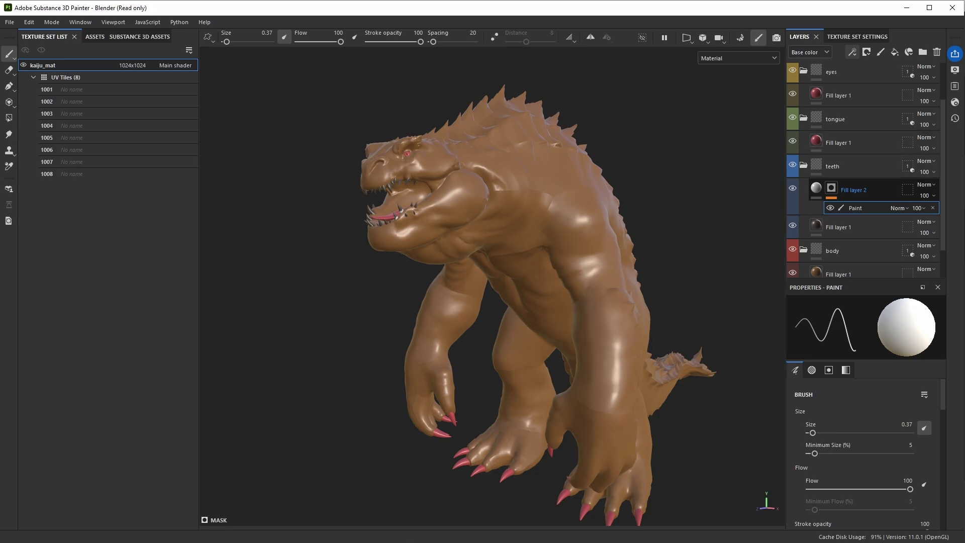
left_click(907, 168)
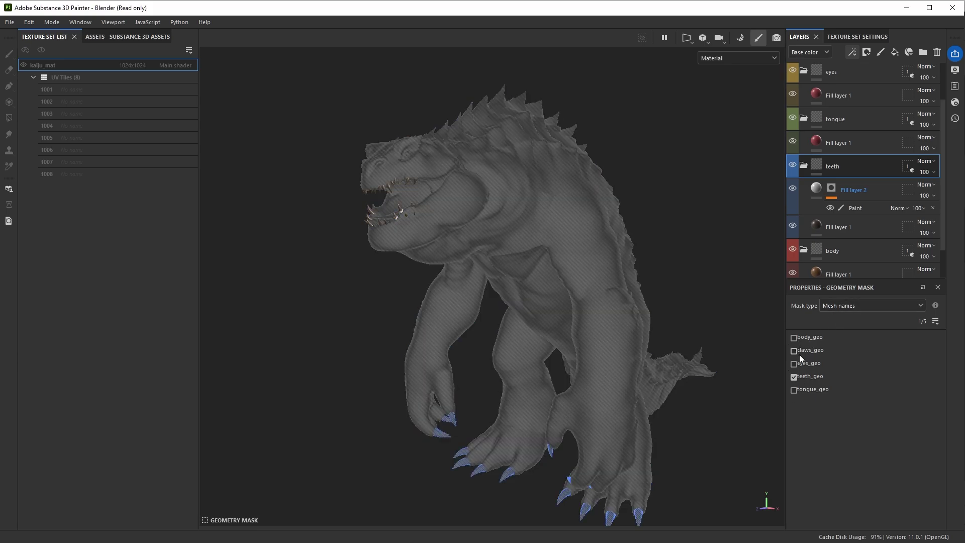
left_click(835, 306)
left_click(831, 316)
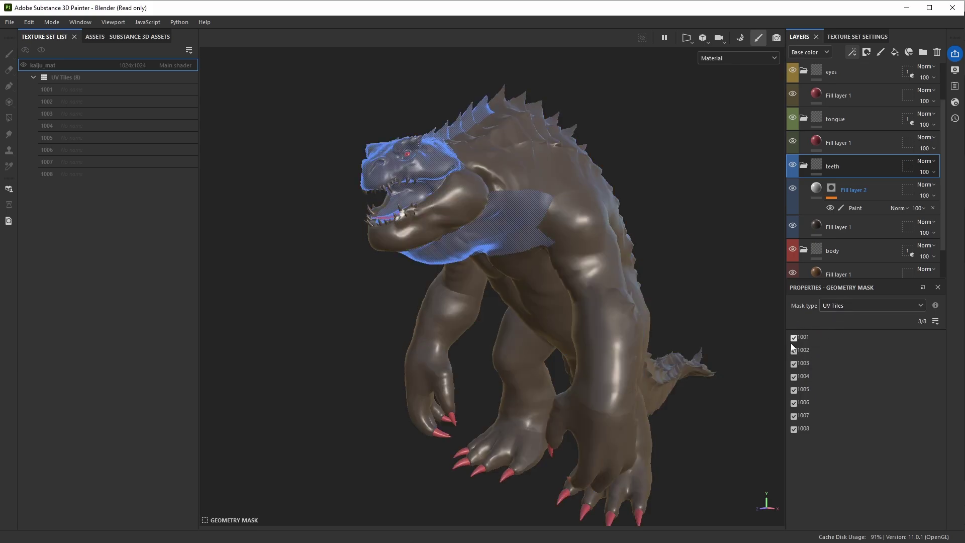